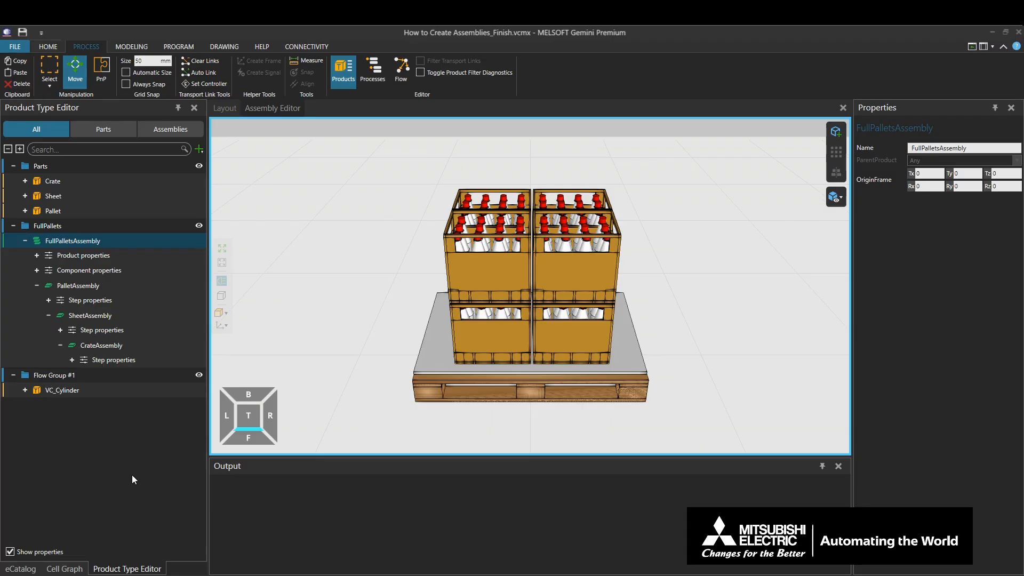
Examine the pallet, sheet and crate steps that make up FullPalletsAssembly in the finished layout
{"action": "left_click", "coordinate": [98, 286]}
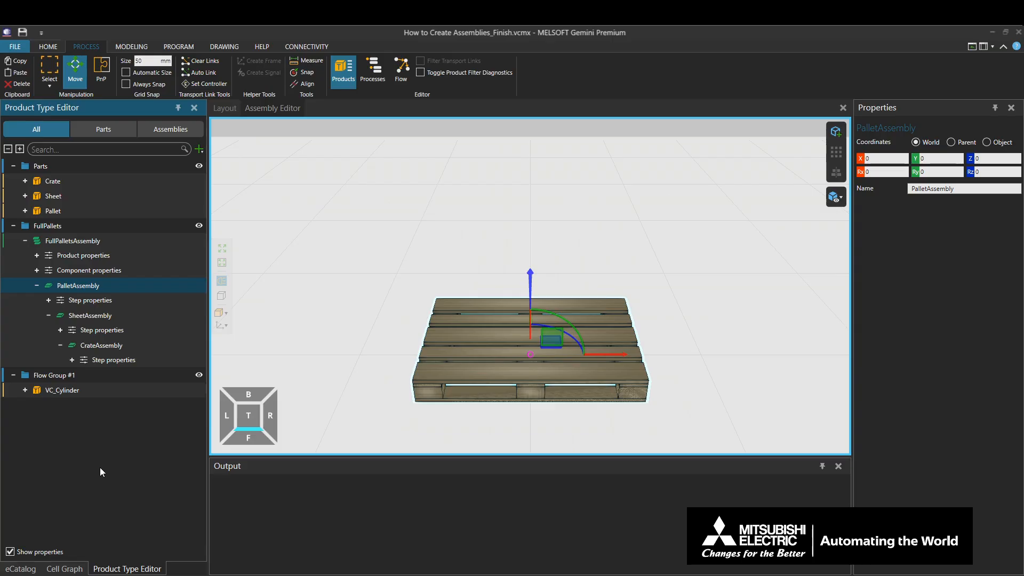
{"action": "left_click", "coordinate": [116, 317]}
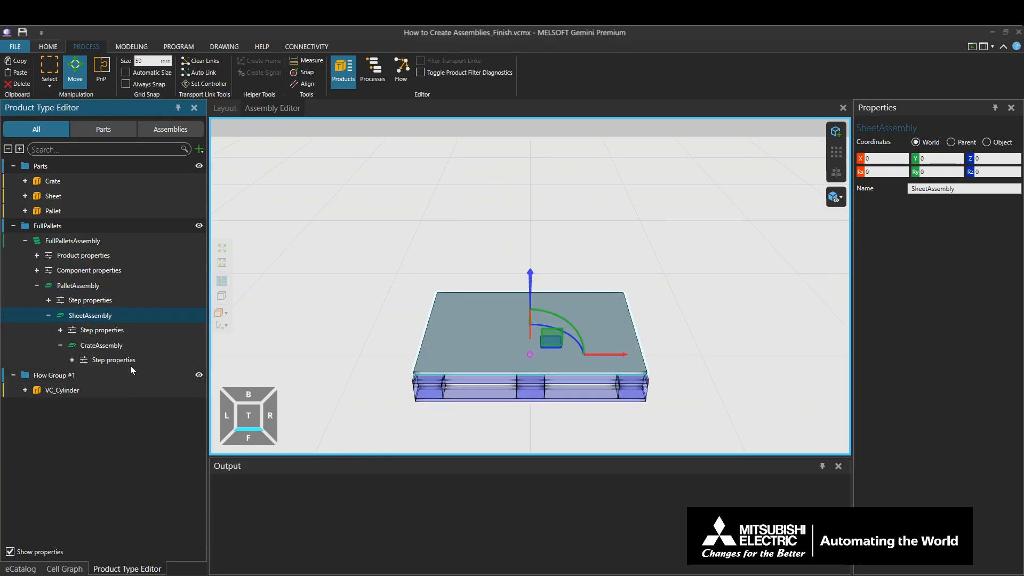
{"action": "left_click", "coordinate": [128, 351]}
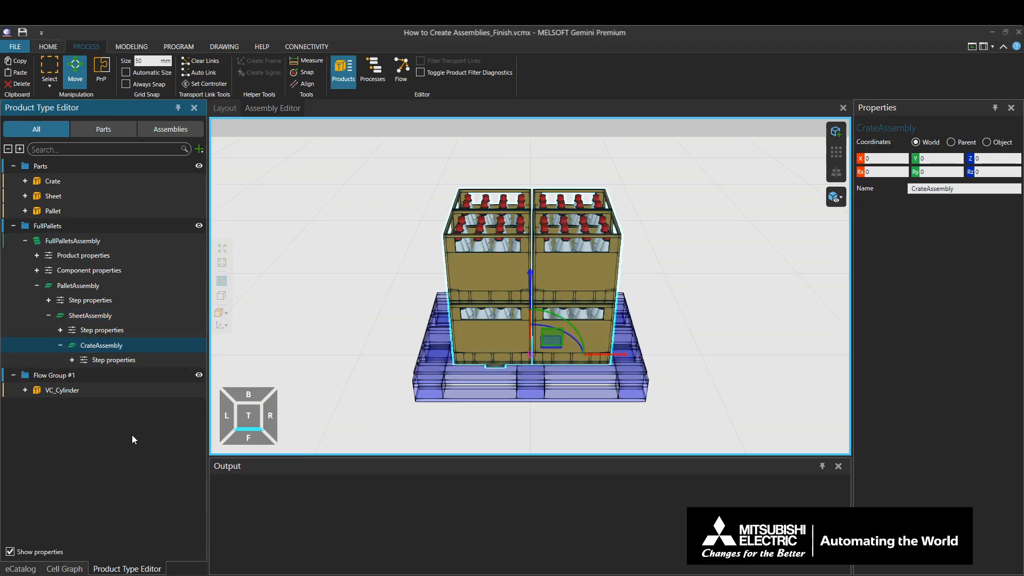
{"action": "left_click", "coordinate": [108, 240]}
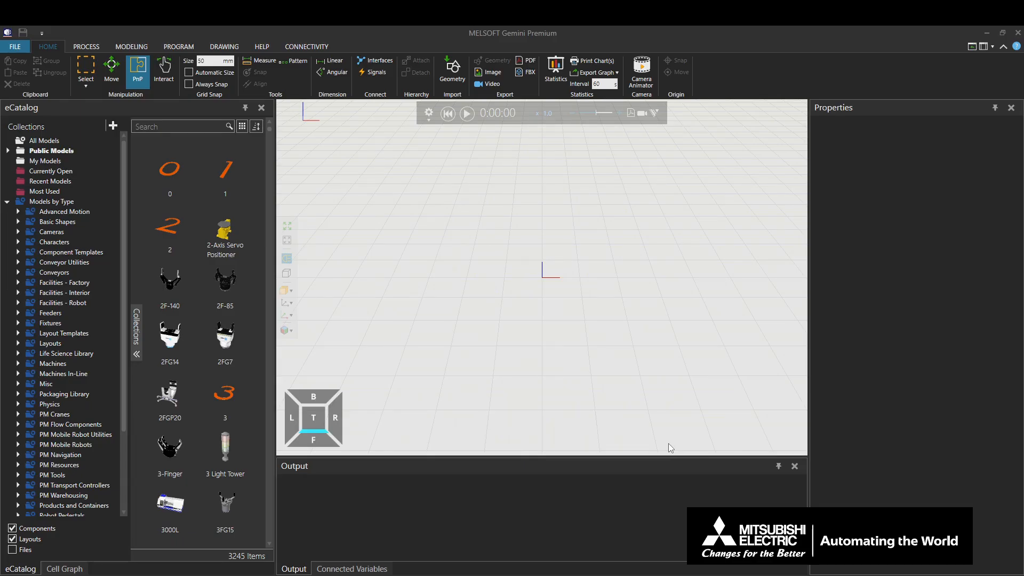
Add a Euro Pallet and a Parametric Pallet from the Products and Containers collection to the empty layout
{"action": "left_click", "coordinate": [98, 506]}
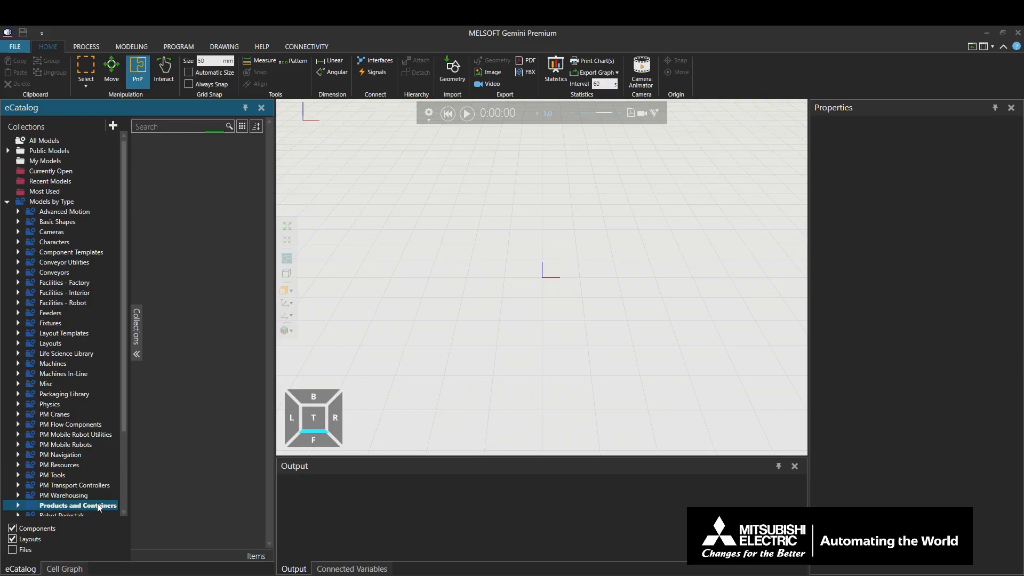
{"action": "scroll", "coordinate": [175, 436], "scroll_direction": "down", "scroll_amount": 10}
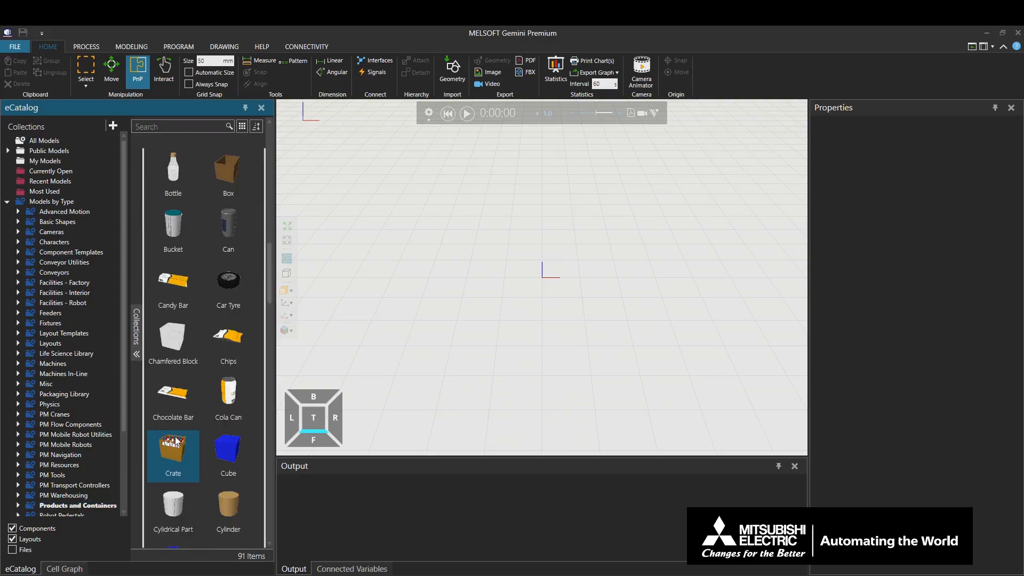
{"action": "left_click_drag", "start_coordinate": [218, 424], "coordinate": [458, 283]}
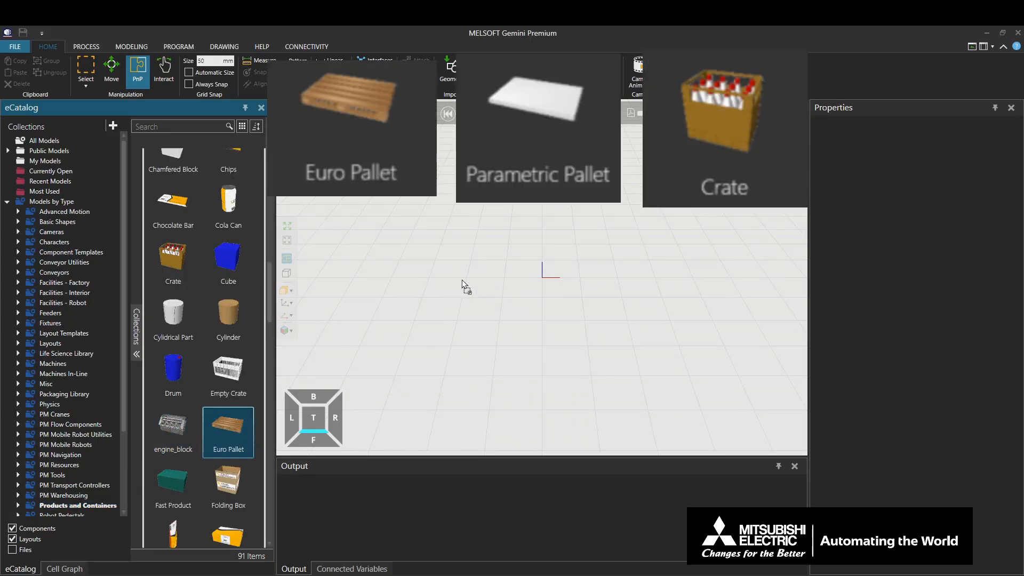
{"action": "left_click_drag", "start_coordinate": [531, 250], "coordinate": [532, 250]}
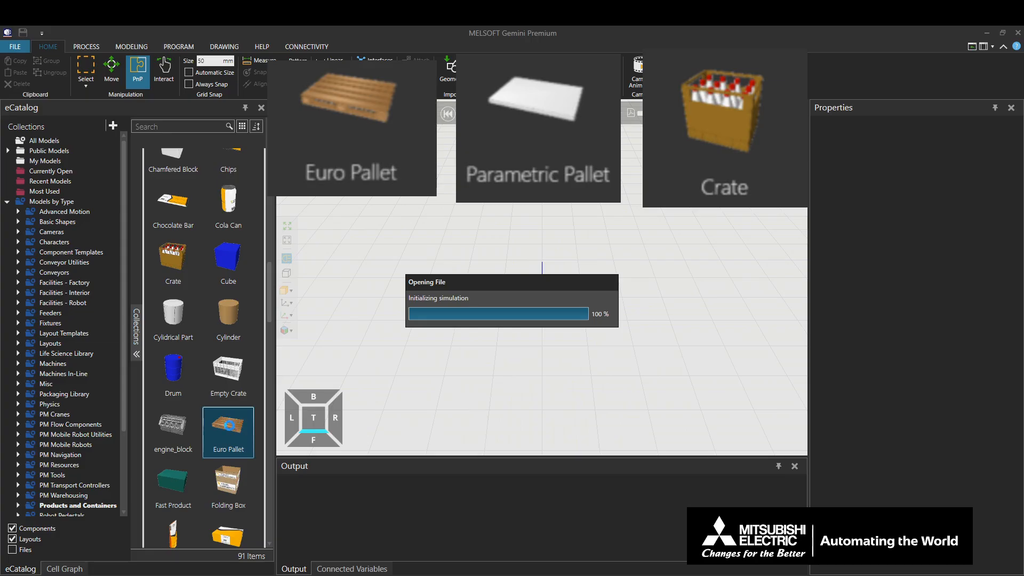
{"action": "scroll", "coordinate": [229, 426], "scroll_direction": "down", "scroll_amount": 8}
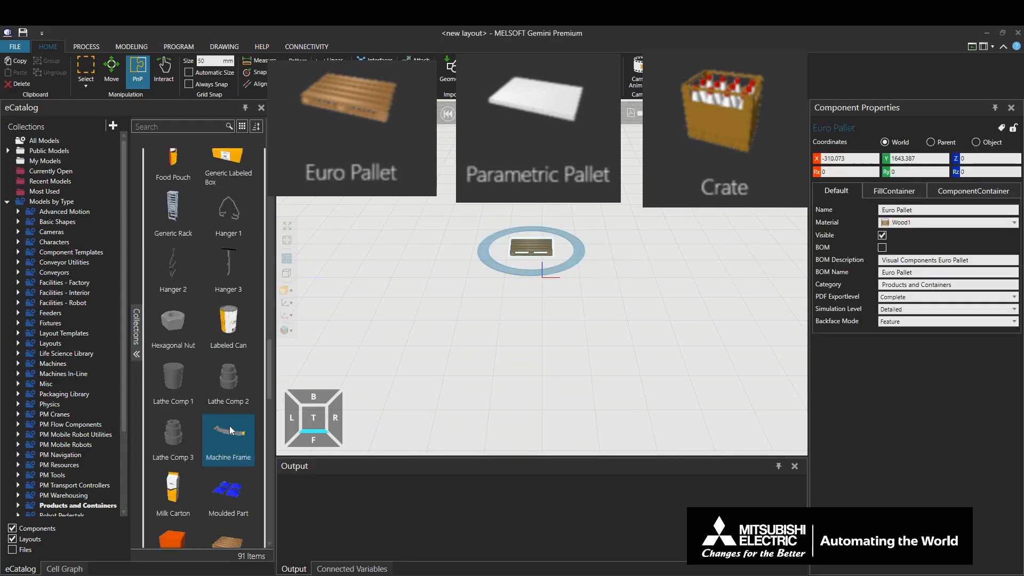
{"action": "left_click_drag", "start_coordinate": [173, 349], "coordinate": [498, 309]}
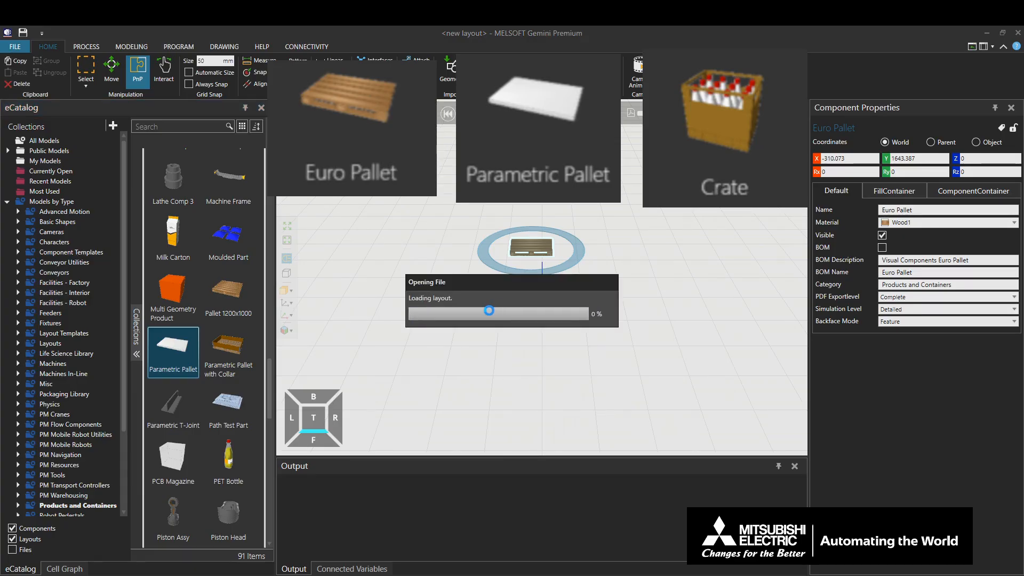
Add a Crate from the Products and Containers collection to the layout beside the Euro Pallet
{"action": "scroll", "coordinate": [216, 378], "scroll_direction": "up", "scroll_amount": 8}
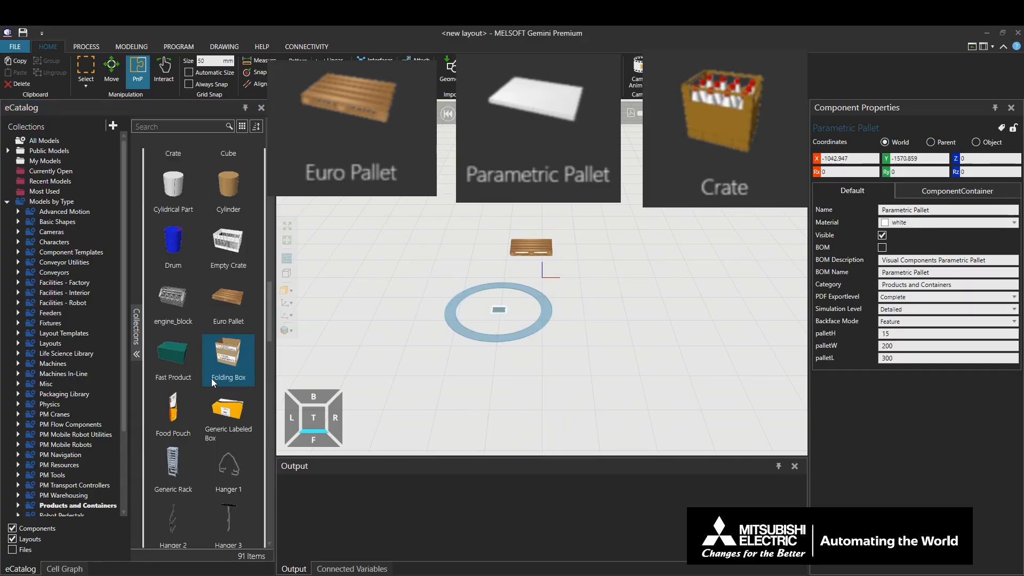
{"action": "scroll", "coordinate": [207, 376], "scroll_direction": "up", "scroll_amount": 4}
{"action": "left_click_drag", "start_coordinate": [162, 386], "coordinate": [457, 251]}
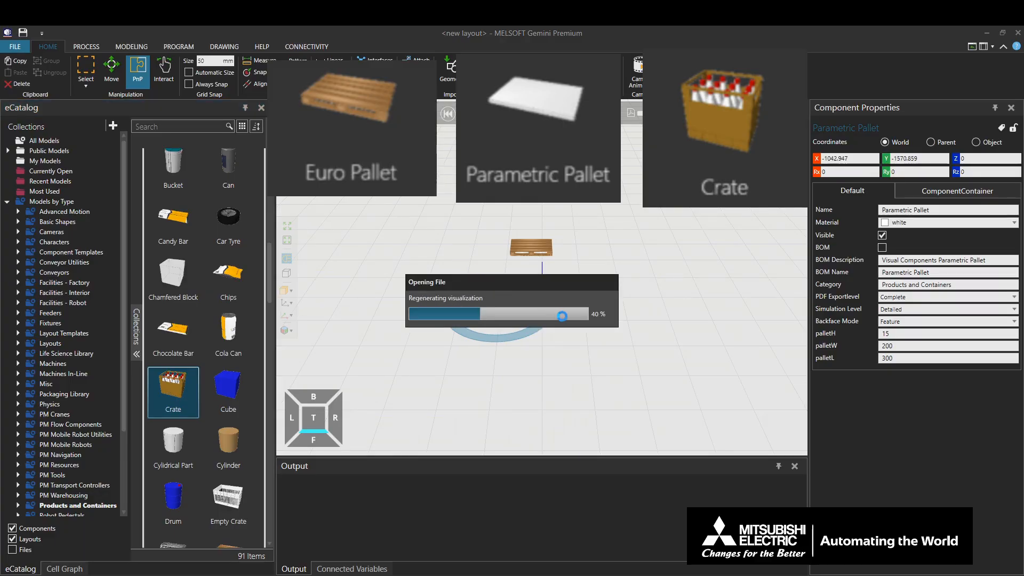
Set the Parametric Pallet's palletW to 800 and palletL to 1200
{"action": "scroll", "coordinate": [525, 349], "scroll_direction": "up", "scroll_amount": 3}
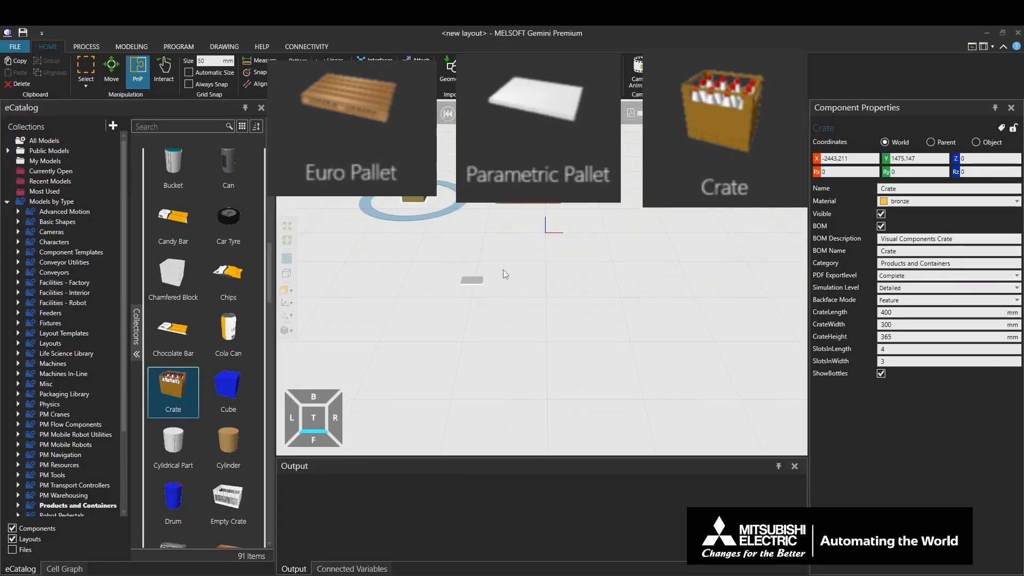
{"action": "middle_click_drag", "start_coordinate": [504, 270], "coordinate": [546, 328]}
{"action": "scroll", "coordinate": [549, 333], "scroll_direction": "up", "scroll_amount": 1}
{"action": "scroll", "coordinate": [553, 333], "scroll_direction": "up", "scroll_amount": 1}
{"action": "right_click_drag", "start_coordinate": [553, 333], "coordinate": [553, 344]}
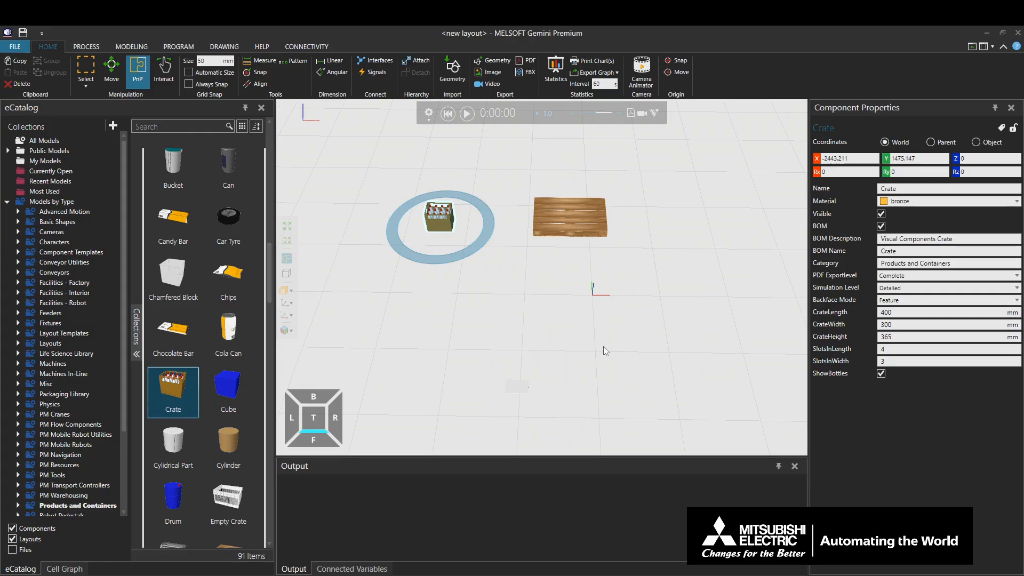
{"action": "left_click", "coordinate": [517, 381]}
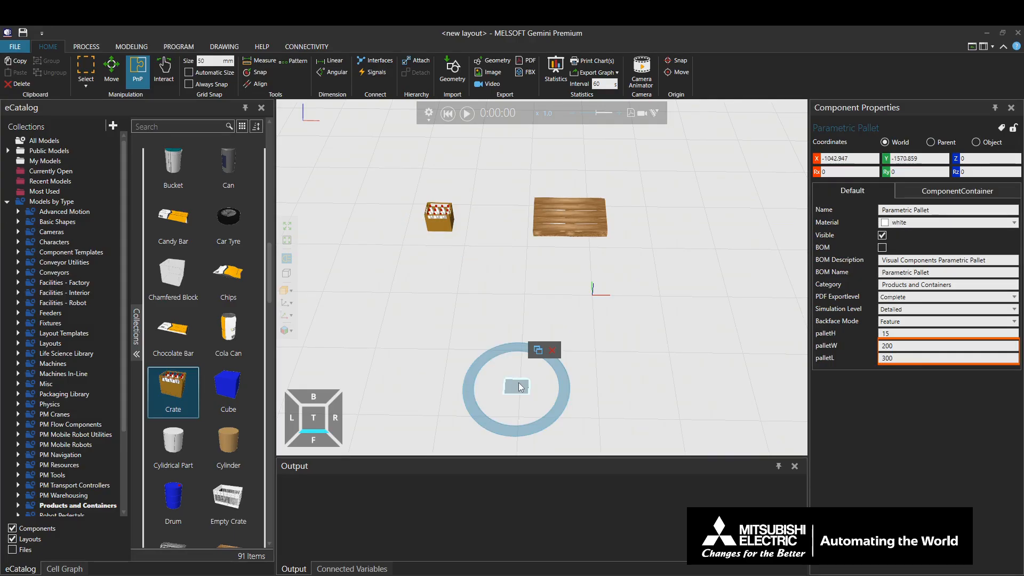
{"action": "double_click", "coordinate": [896, 346]}
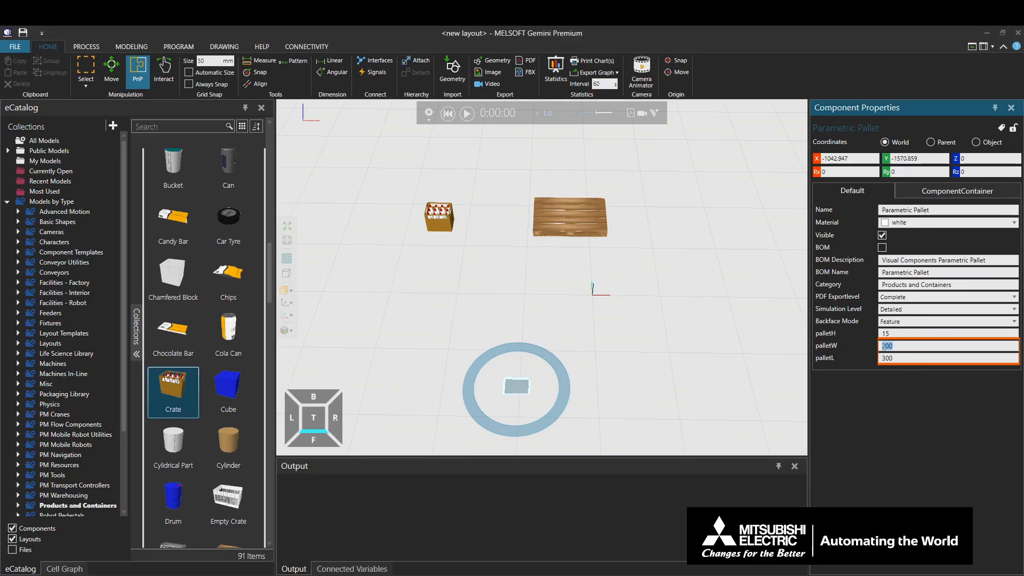
{"action": "type", "text": "800"}
{"action": "double_click", "coordinate": [900, 359]}
{"action": "type", "text": "1200"}
{"action": "key", "text": "Return"}
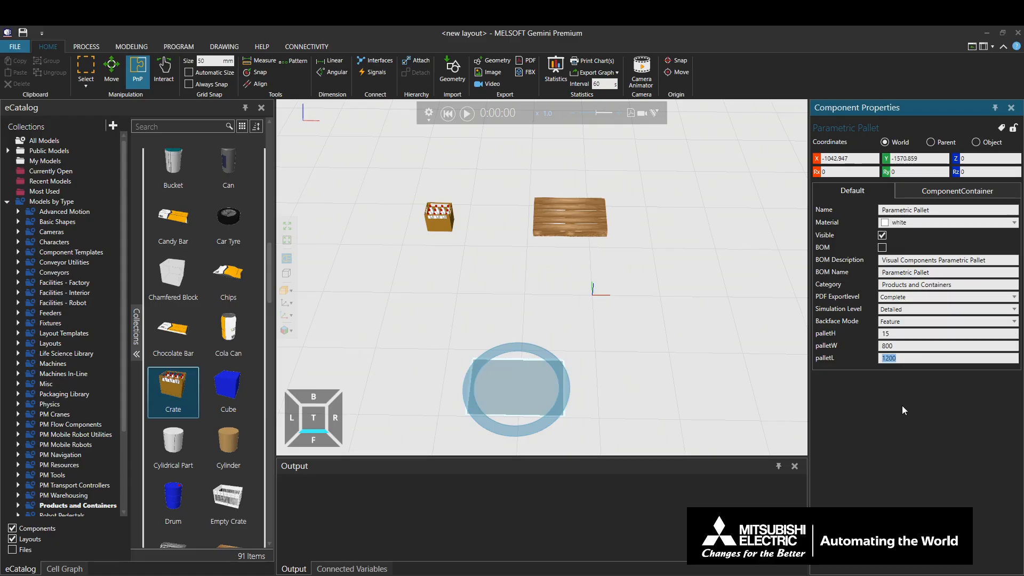
Open the Product Type Editor and add three product types in a flow group
{"action": "left_click", "coordinate": [88, 46]}
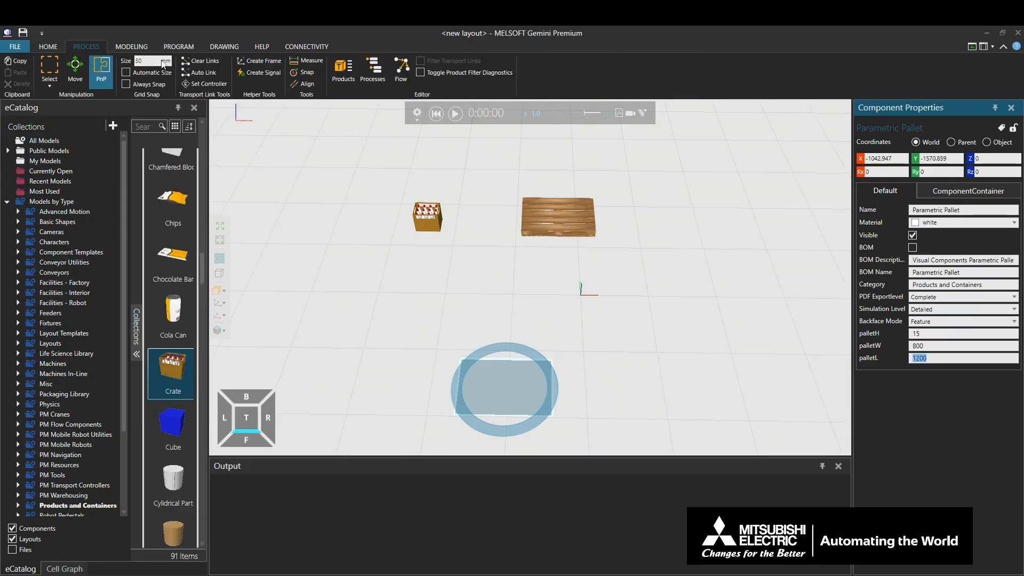
{"action": "left_click", "coordinate": [340, 72]}
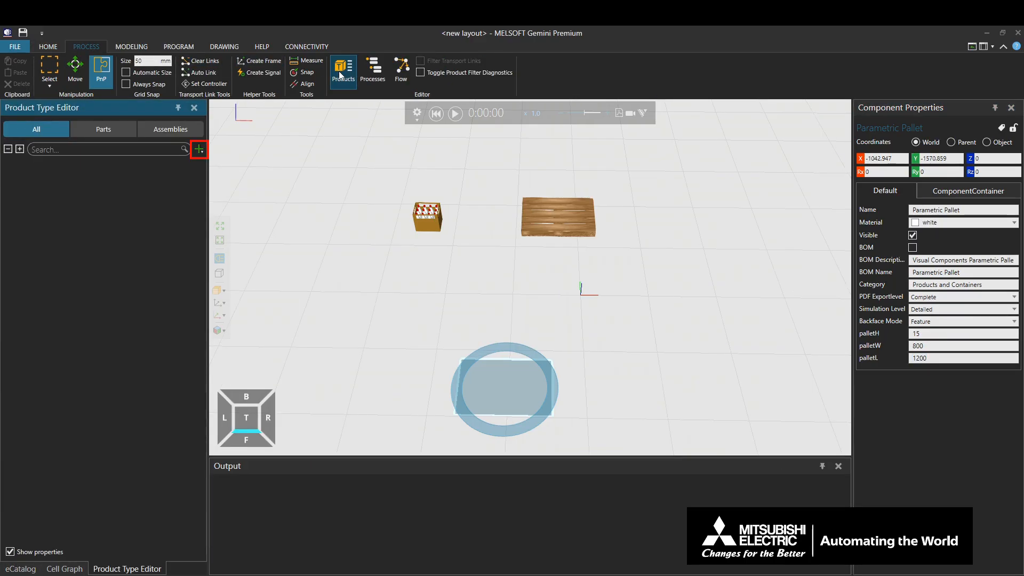
{"action": "left_click", "coordinate": [198, 150]}
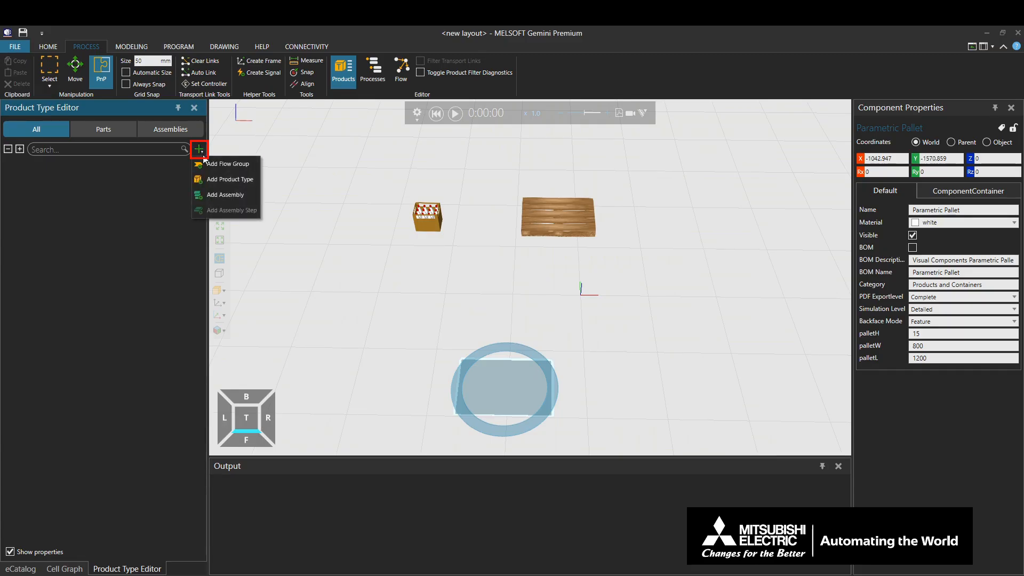
{"action": "left_click", "coordinate": [215, 181]}
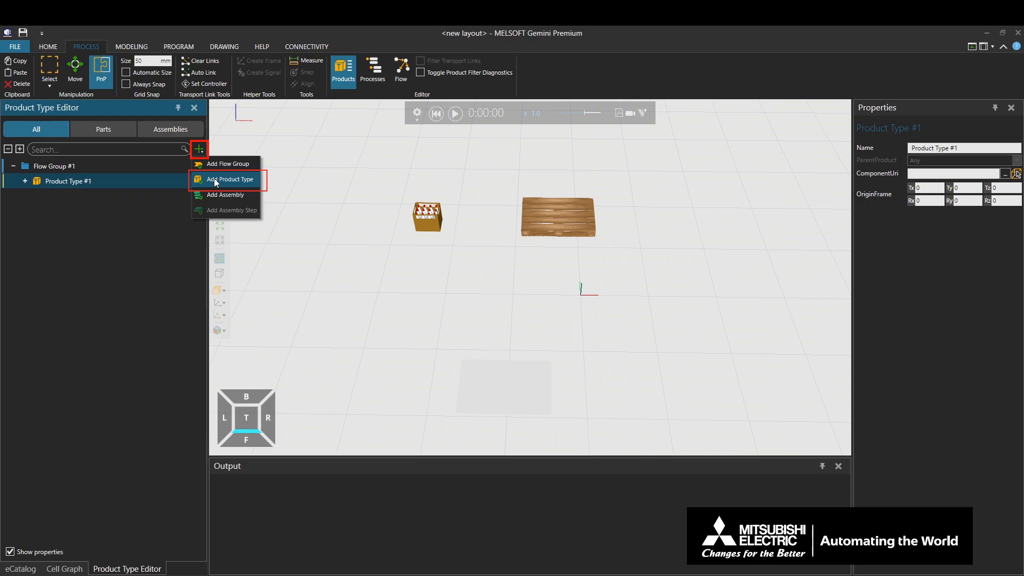
{"action": "left_click", "coordinate": [216, 181]}
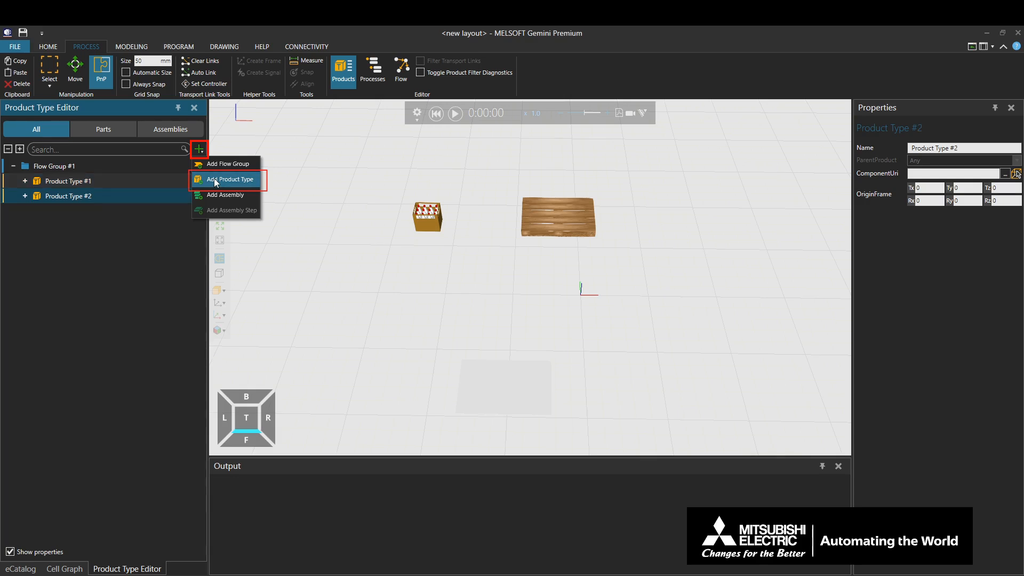
{"action": "left_click", "coordinate": [216, 181]}
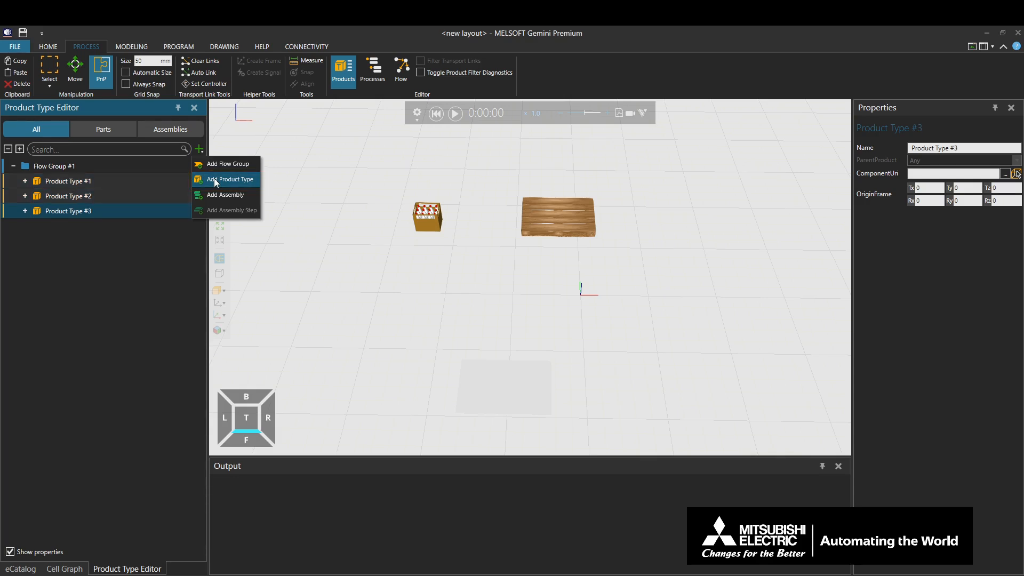
{"action": "left_click", "coordinate": [161, 269]}
Rename the flow group holding the product types as Parts
{"action": "double_click", "coordinate": [85, 166]}
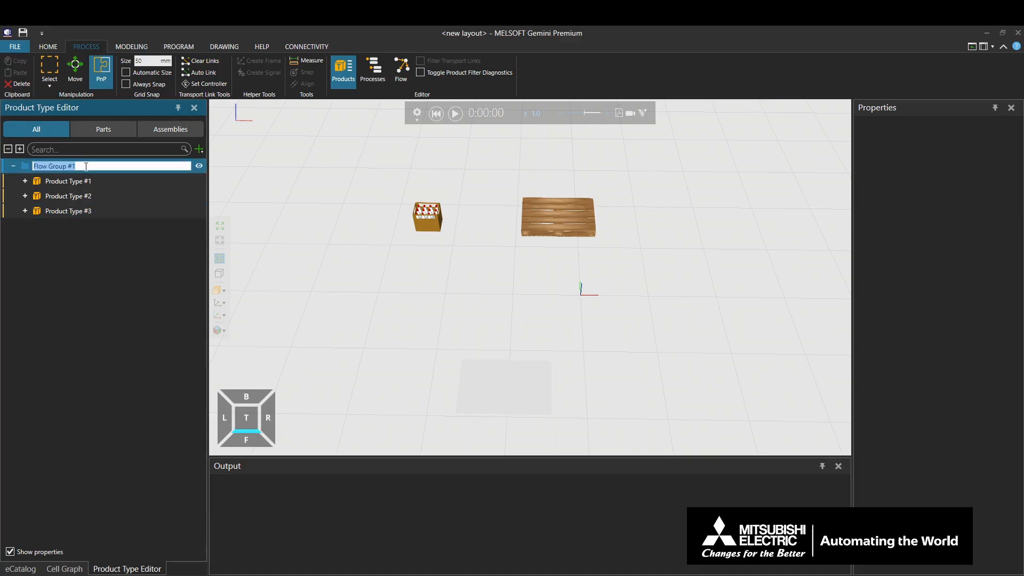
{"action": "type", "text": "Parts"}
{"action": "key", "text": "Return"}
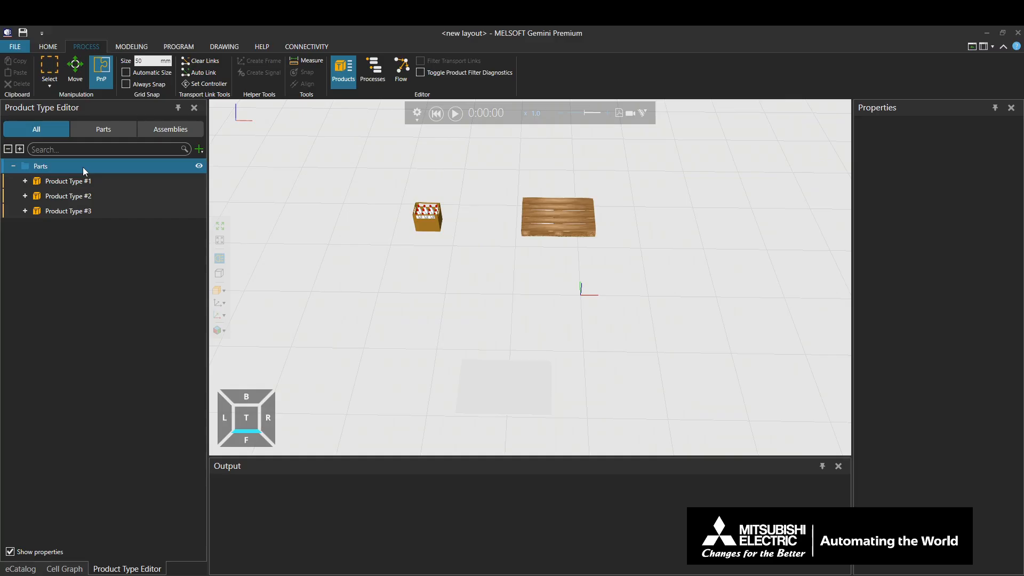
Rename Product Type #1 as Pallet and assign the Euro Pallet in the layout as its component
{"action": "left_click", "coordinate": [88, 185]}
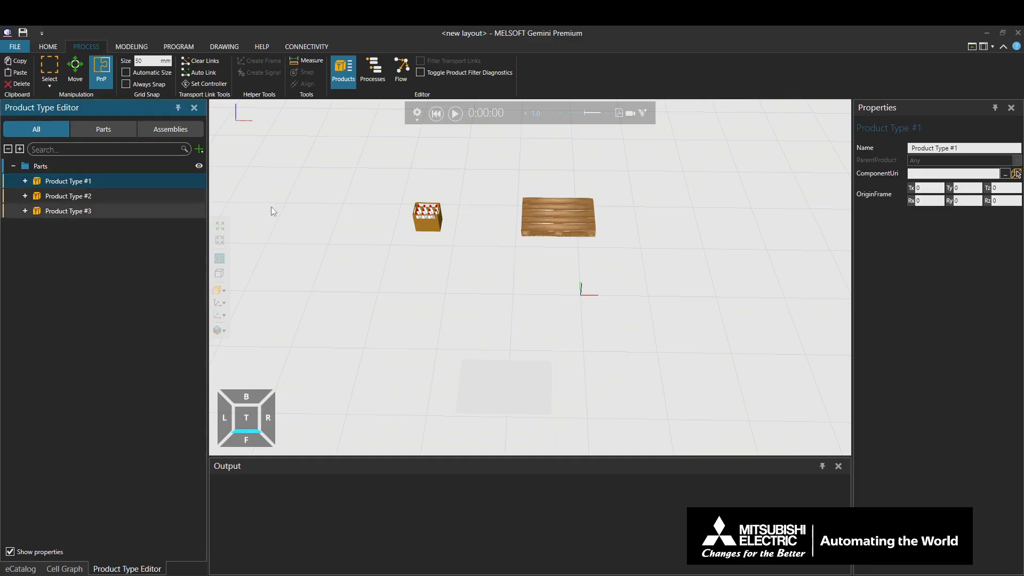
{"action": "left_click", "coordinate": [970, 149]}
{"action": "left_click_drag", "start_coordinate": [970, 148], "coordinate": [912, 150]}
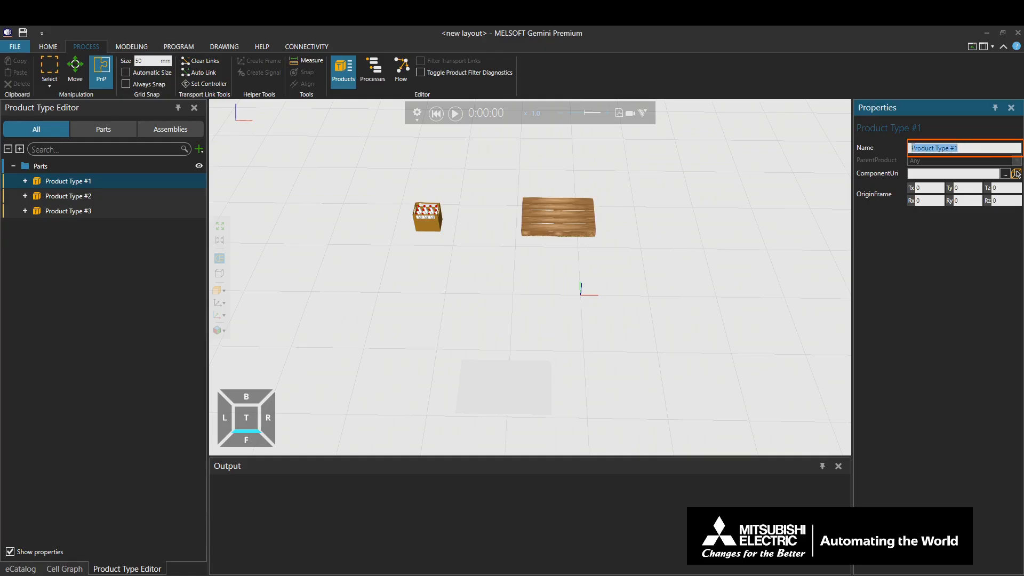
{"action": "type", "text": "Pallet"}
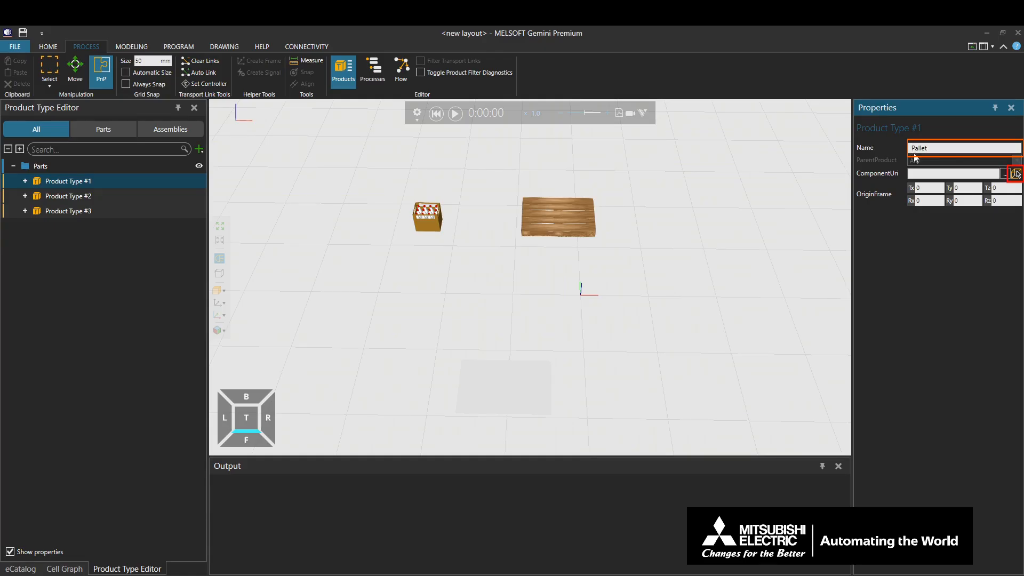
{"action": "key", "text": "Return"}
{"action": "left_click", "coordinate": [536, 224]}
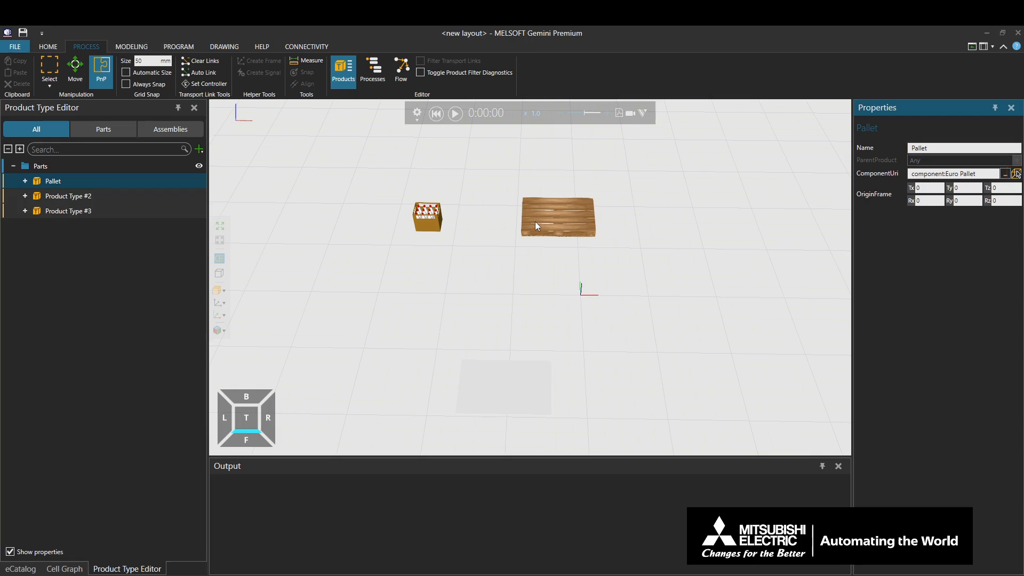
Rename Product Type #2 as Sheet and assign the Parametric Pallet in the layout as its component
{"action": "left_click", "coordinate": [103, 196]}
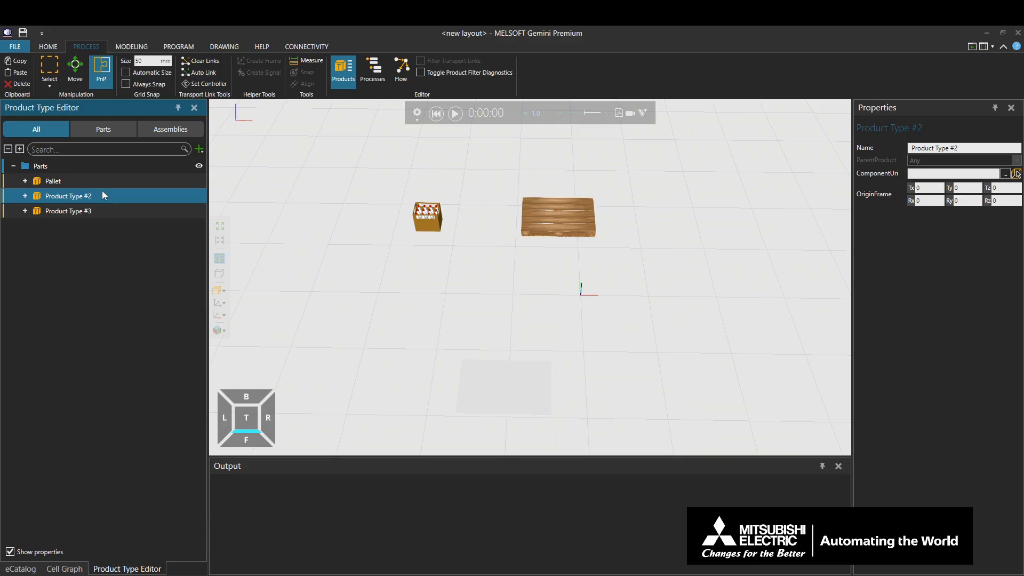
{"action": "left_click_drag", "start_coordinate": [959, 148], "coordinate": [908, 151]}
{"action": "type", "text": "Sheet"}
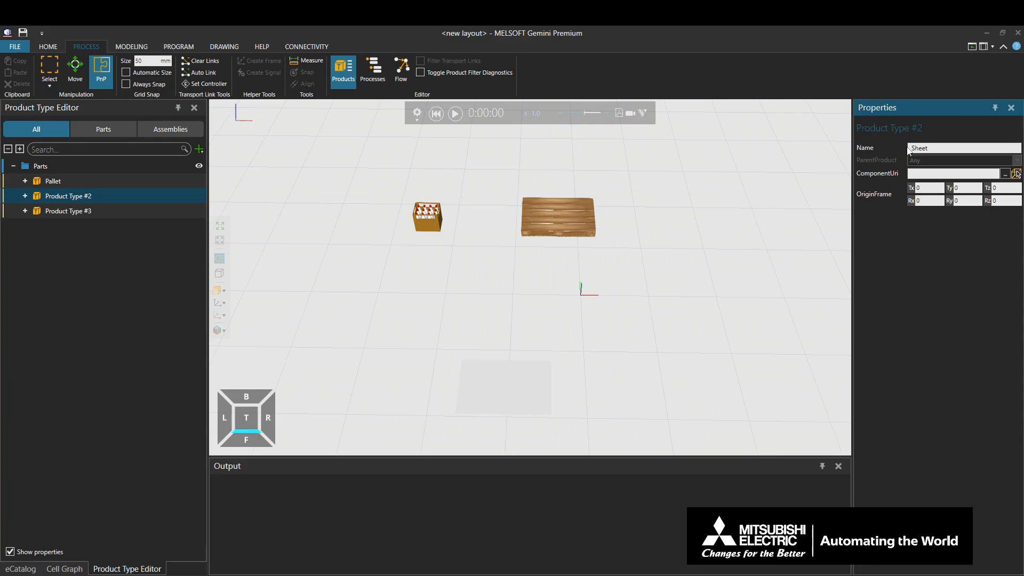
{"action": "key", "text": "Return"}
{"action": "left_click", "coordinate": [501, 392]}
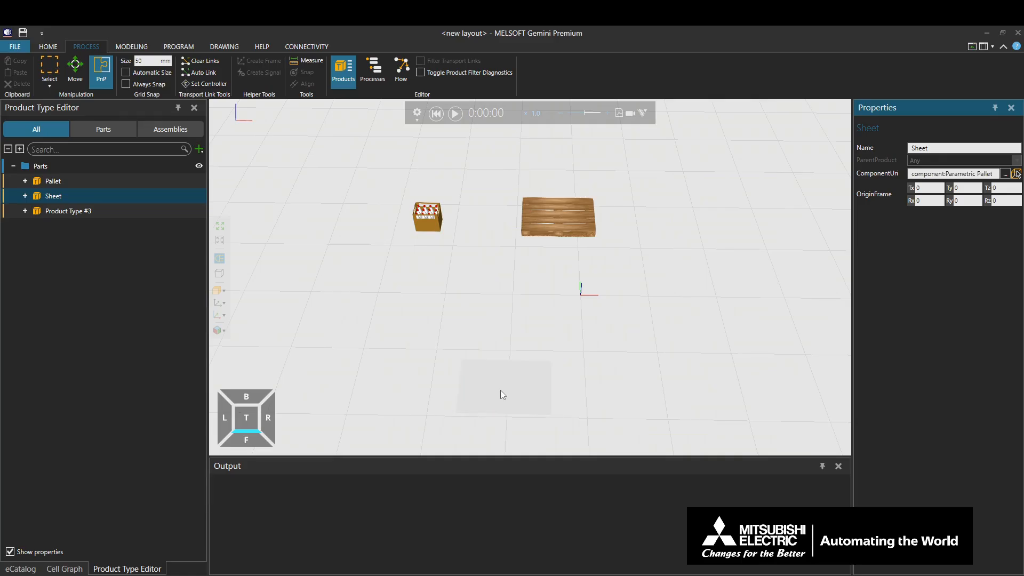
Rename Product Type #3 as Crate and assign the crate in the layout as its component
{"action": "left_click", "coordinate": [84, 211]}
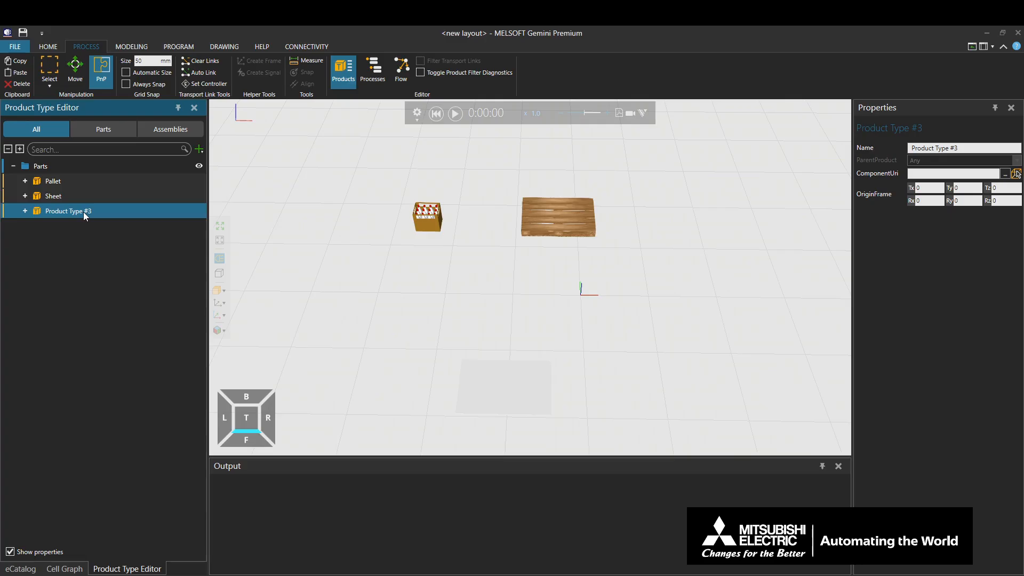
{"action": "left_click_drag", "start_coordinate": [962, 148], "coordinate": [900, 146]}
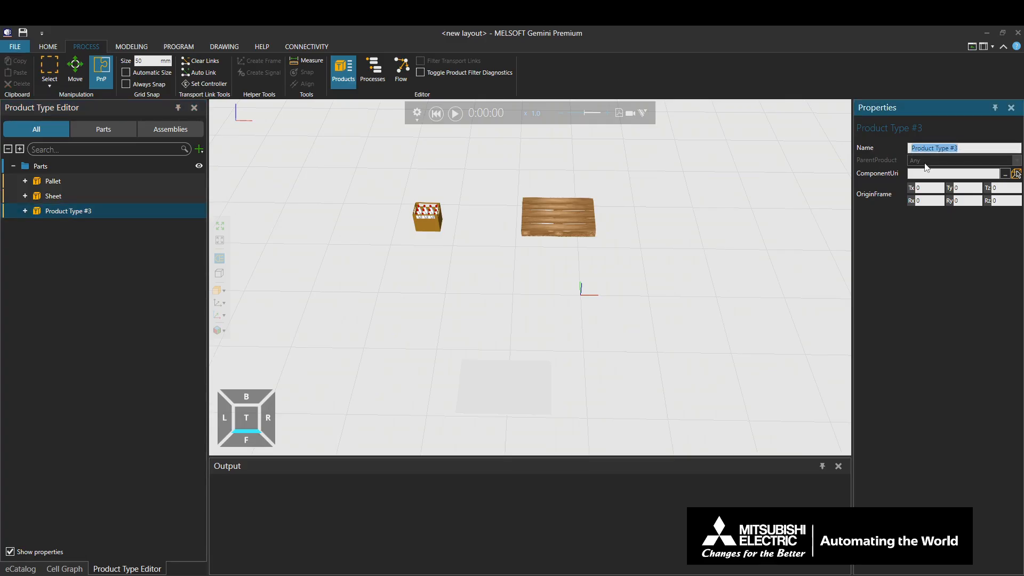
{"action": "type", "text": "Crate"}
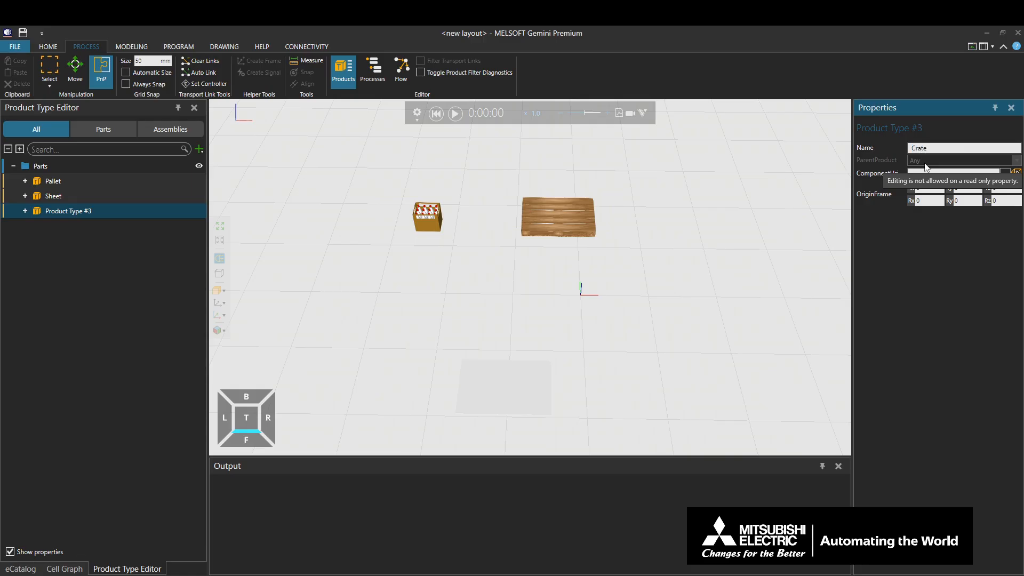
{"action": "key", "text": "Return"}
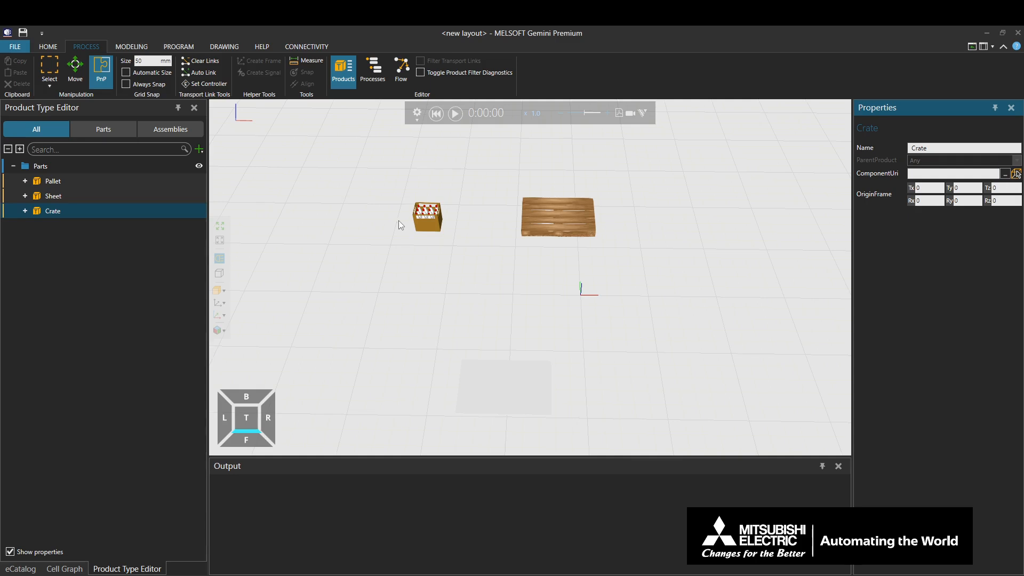
{"action": "left_click", "coordinate": [418, 226]}
Add a second flow group below Parts and create an assembly in it
{"action": "left_click", "coordinate": [199, 149]}
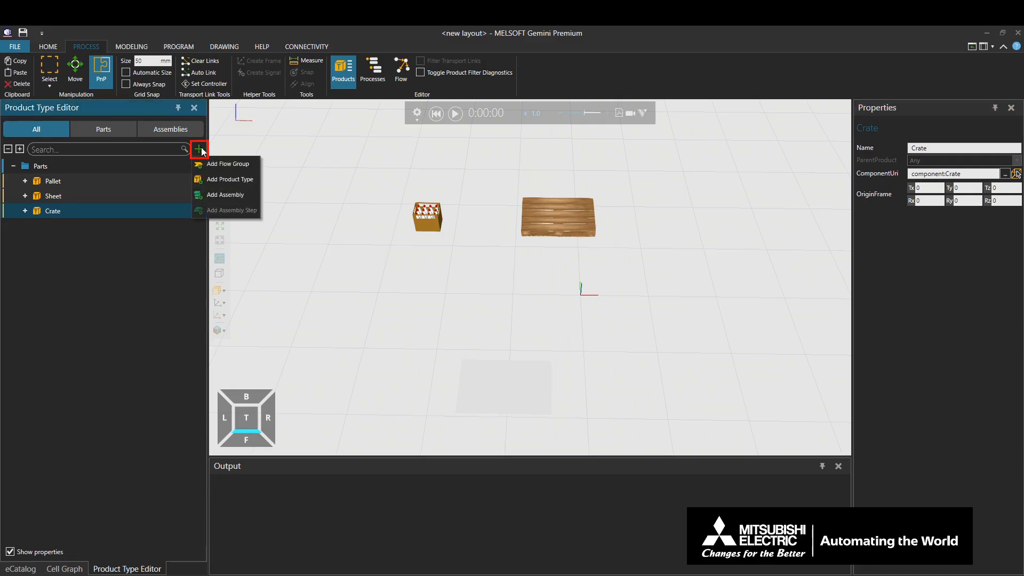
{"action": "left_click", "coordinate": [210, 163]}
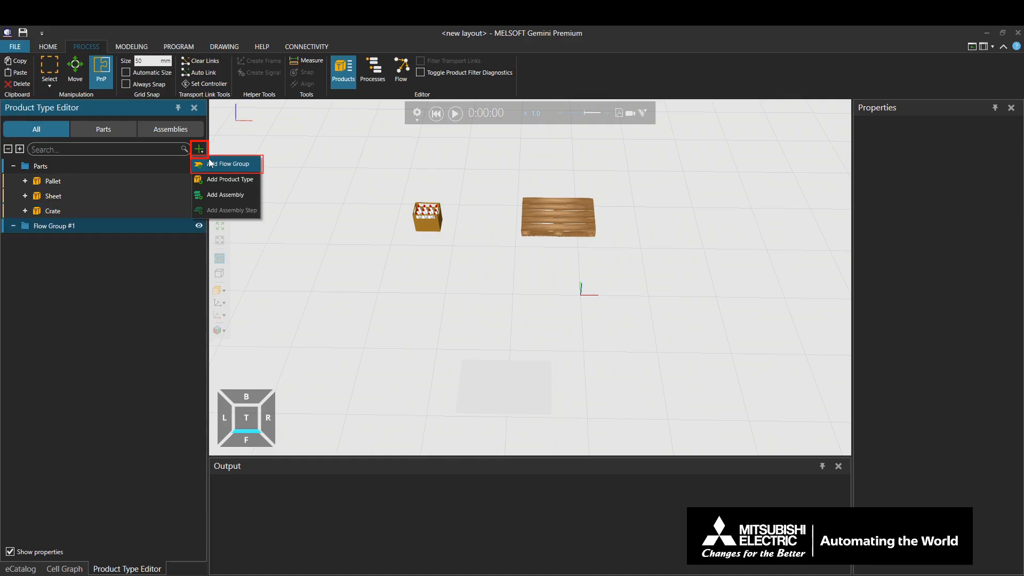
{"action": "left_click", "coordinate": [210, 195]}
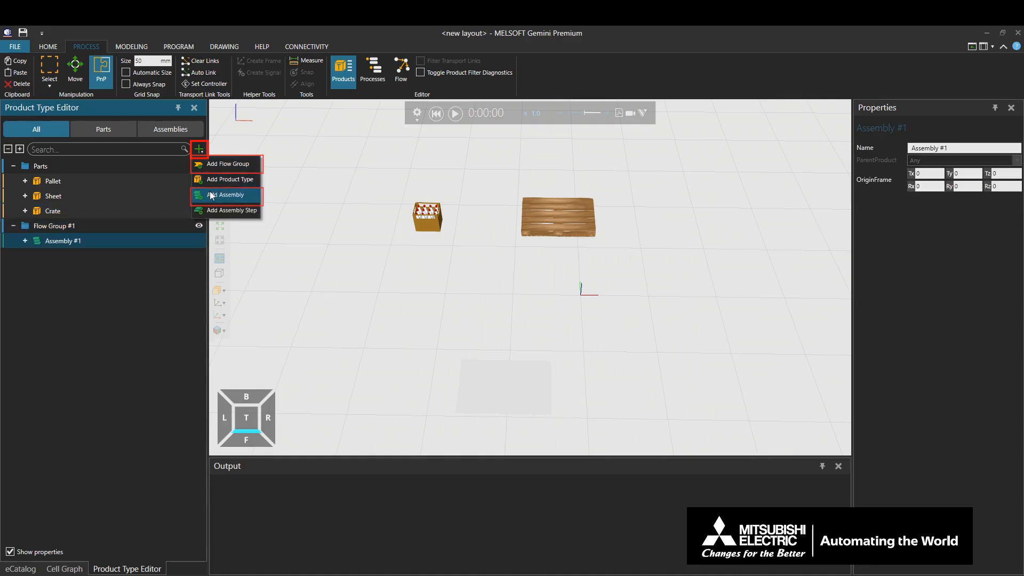
{"action": "left_click", "coordinate": [174, 288]}
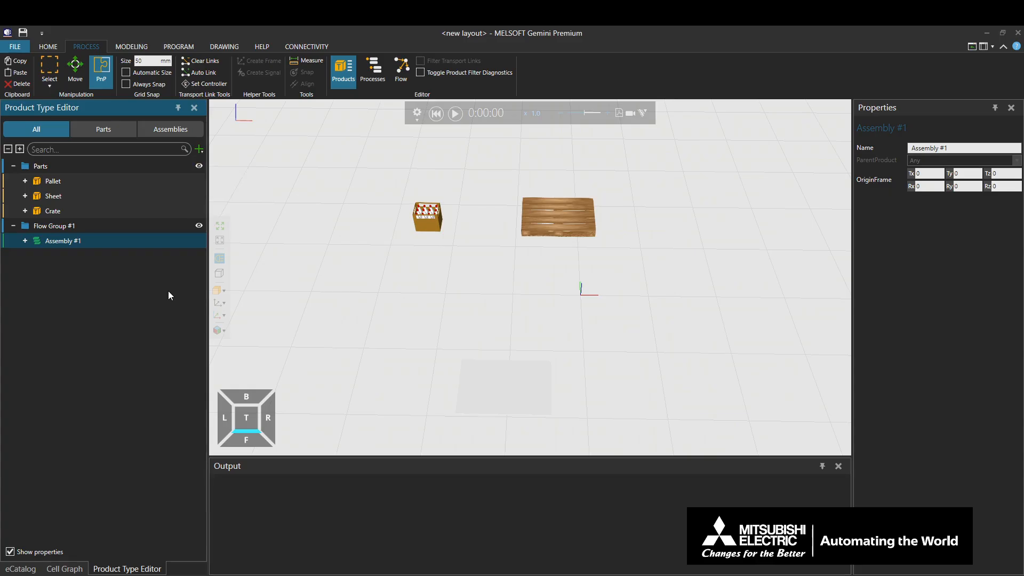
Rename the flow group holding the assembly as FullPallets
{"action": "left_click", "coordinate": [122, 224]}
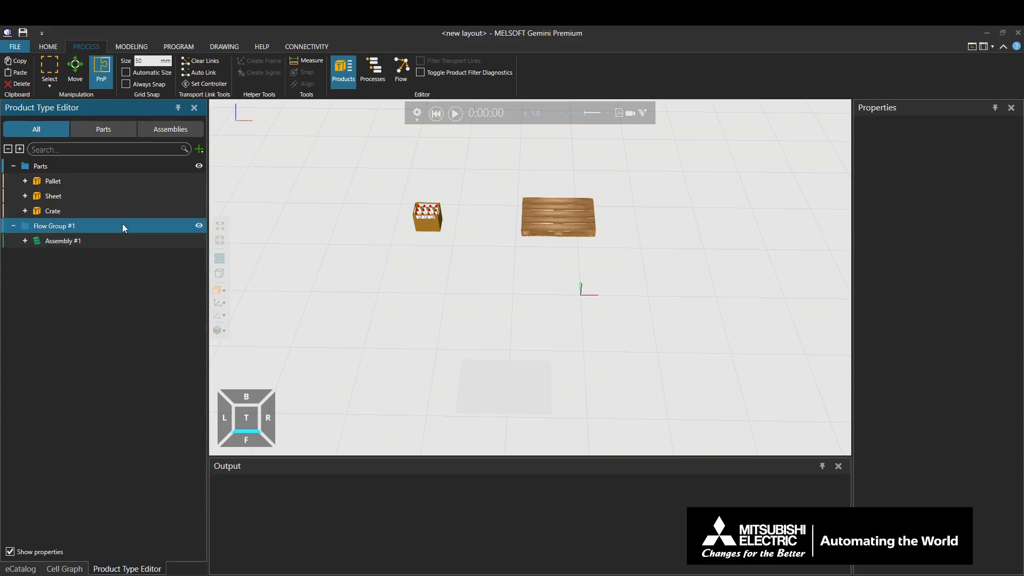
{"action": "left_click", "coordinate": [123, 224]}
{"action": "type", "text": "Fu"}
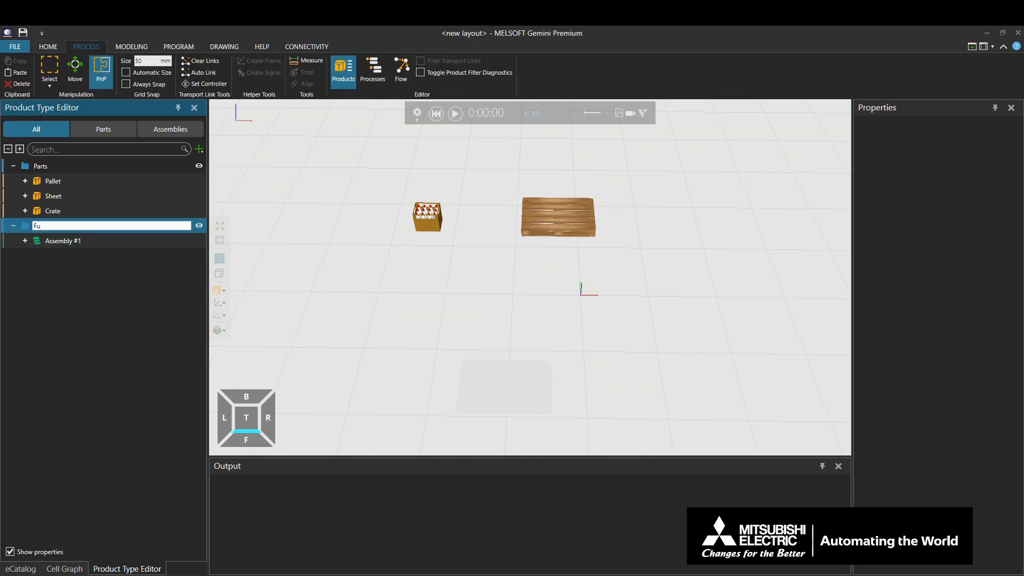
{"action": "type", "text": "ulPallets"}
{"action": "key", "text": "Return"}
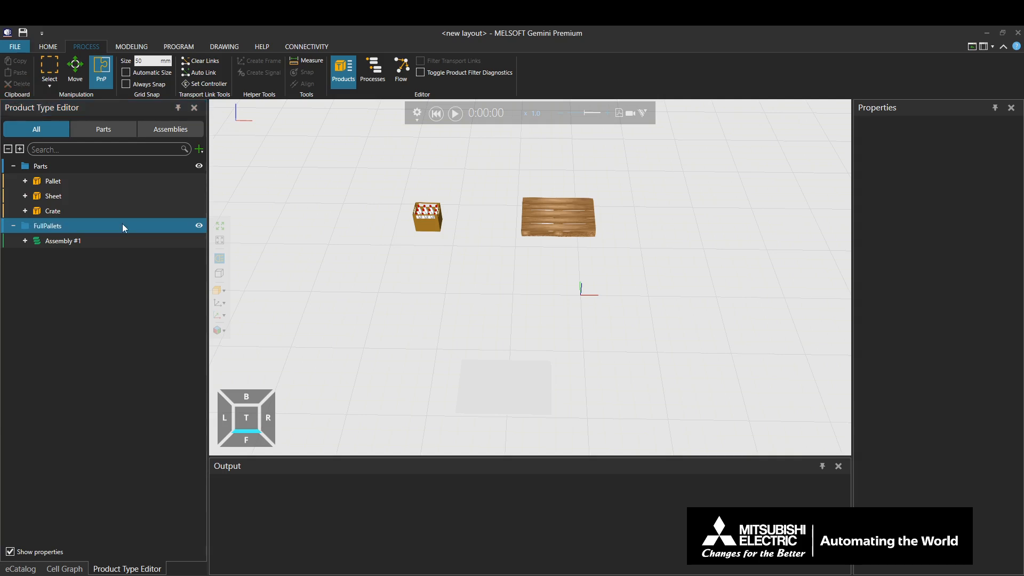
Rename Assembly #1 in the FullPallets group as FullPalletsAssembly
{"action": "left_click", "coordinate": [119, 240]}
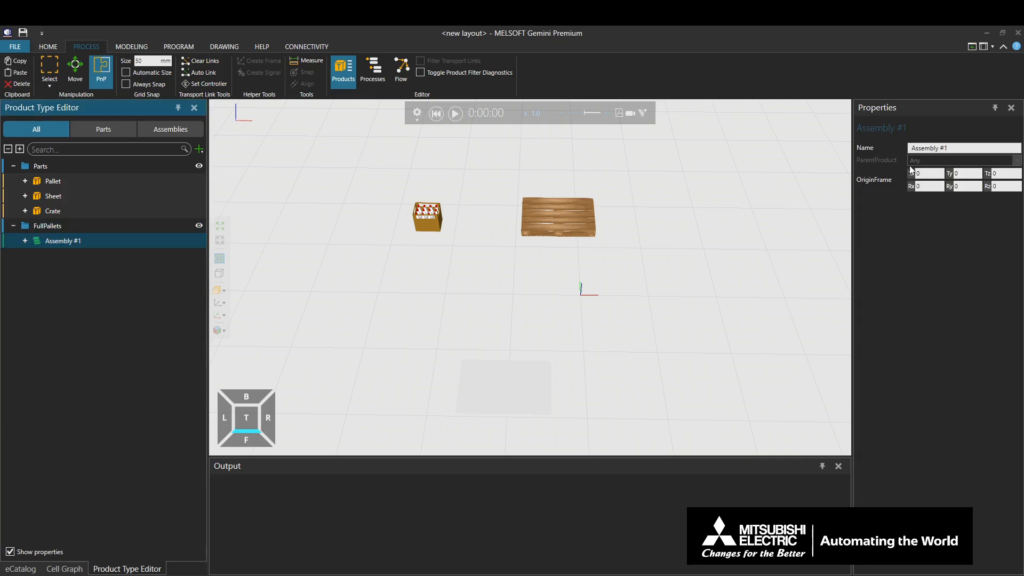
{"action": "left_click_drag", "start_coordinate": [950, 148], "coordinate": [910, 149]}
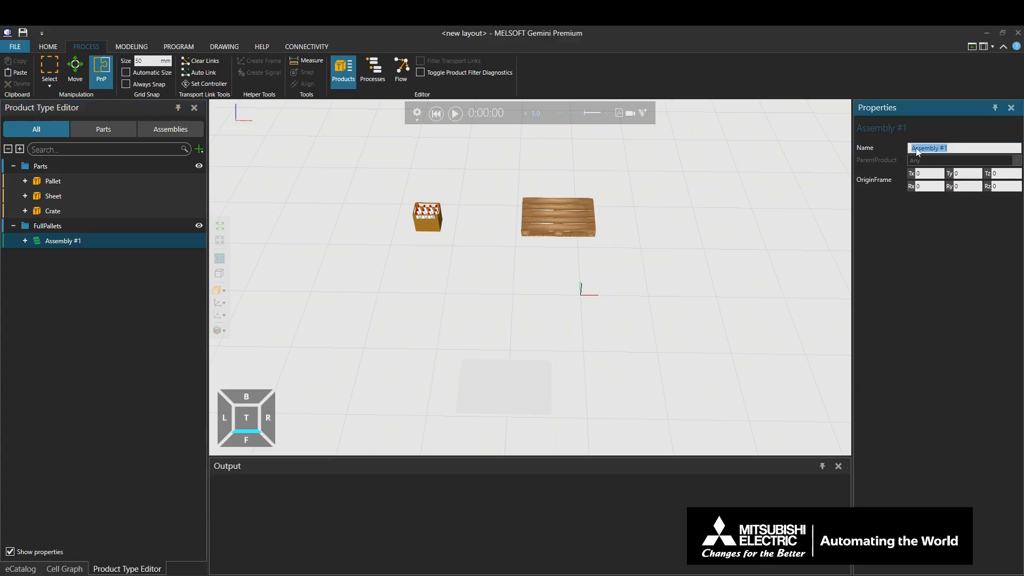
{"action": "type", "text": "FullPalletsAssembly"}
{"action": "key", "text": "Return"}
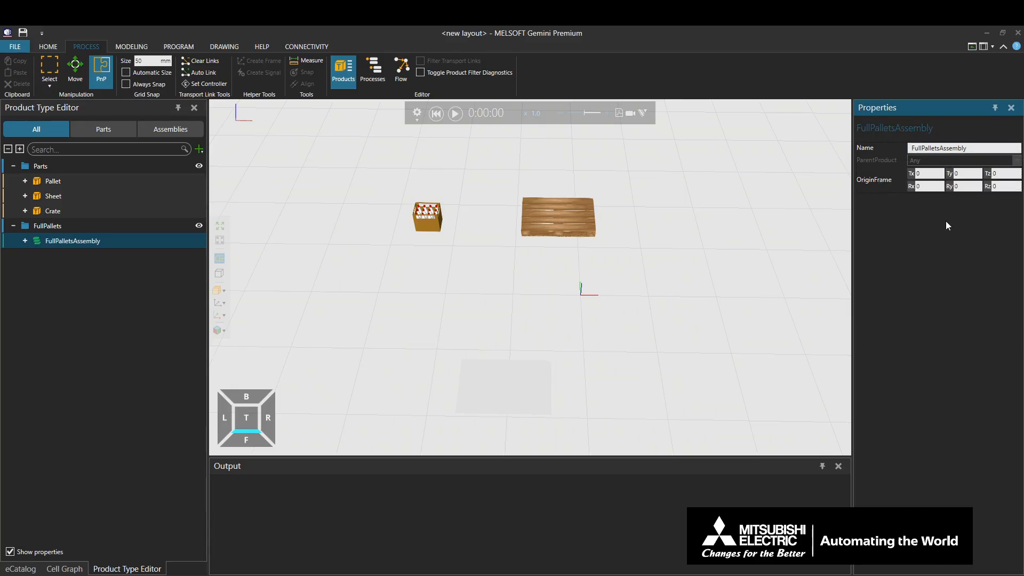
Expand FullPalletsAssembly and add two nested assembly steps, one under Step #1 and another under that new step
{"action": "left_click", "coordinate": [24, 241]}
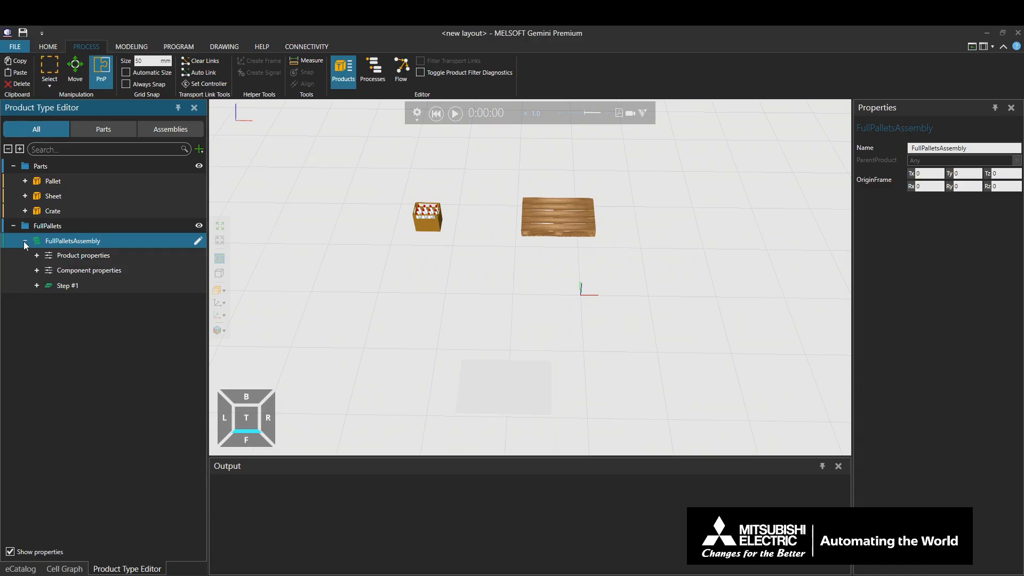
{"action": "left_click", "coordinate": [37, 286]}
{"action": "left_click", "coordinate": [44, 286]}
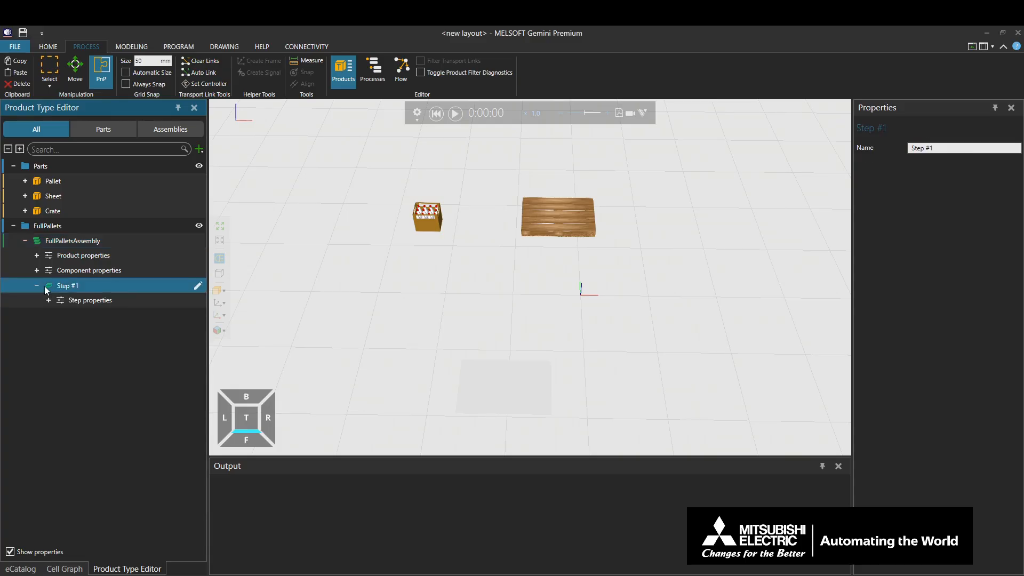
{"action": "right_click", "coordinate": [44, 286]}
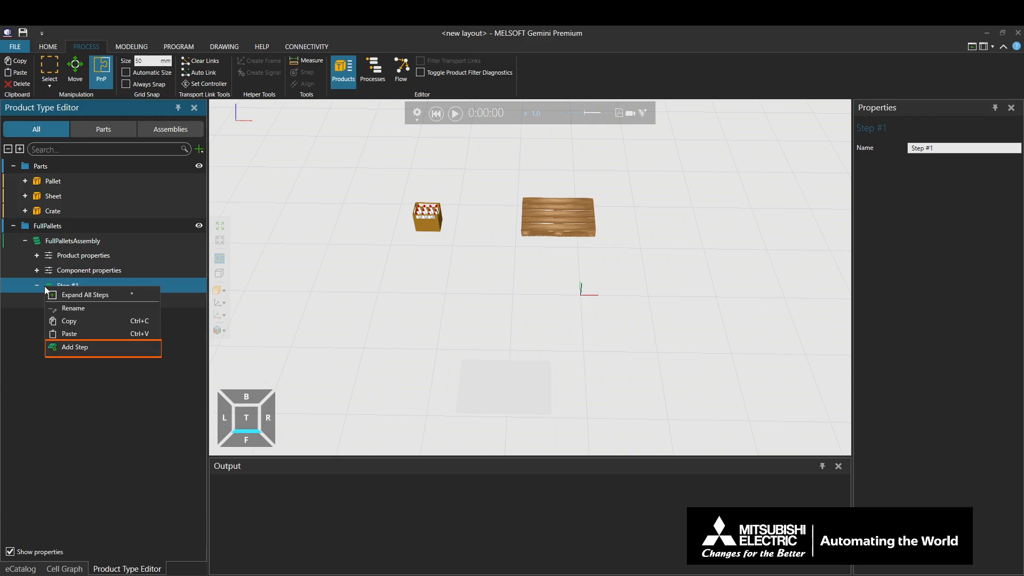
{"action": "left_click", "coordinate": [72, 346]}
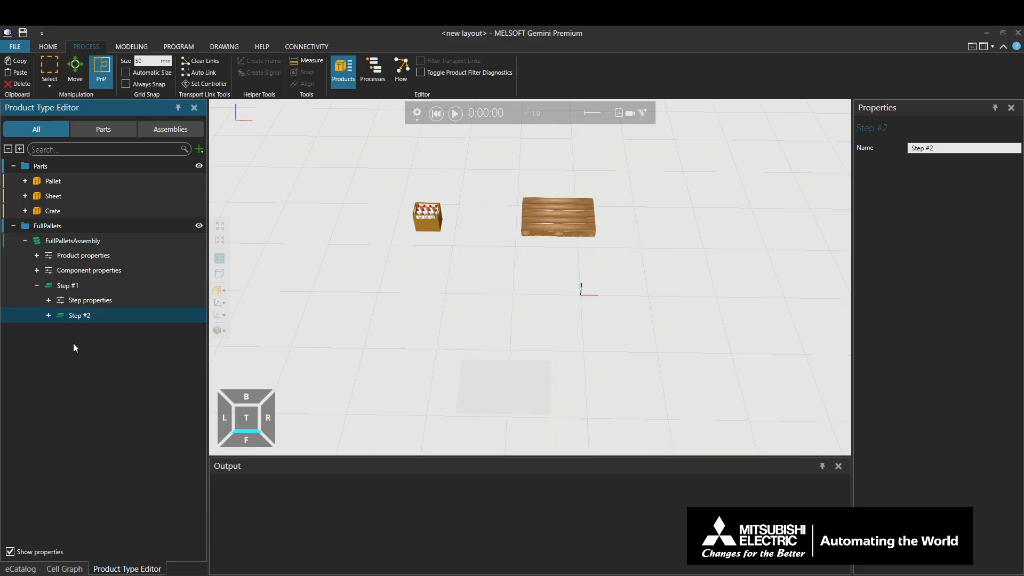
{"action": "right_click", "coordinate": [88, 322]}
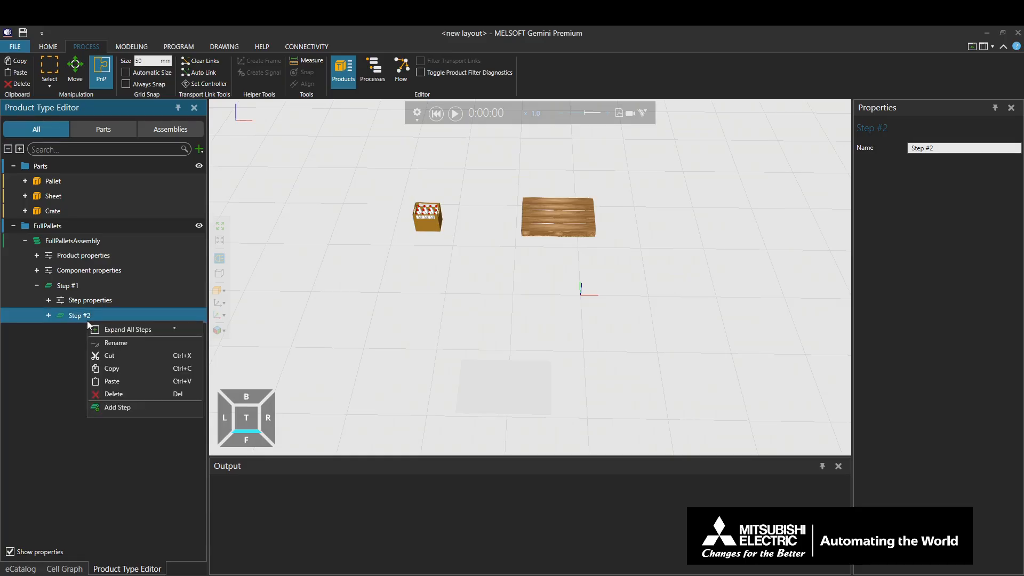
{"action": "left_click", "coordinate": [104, 407]}
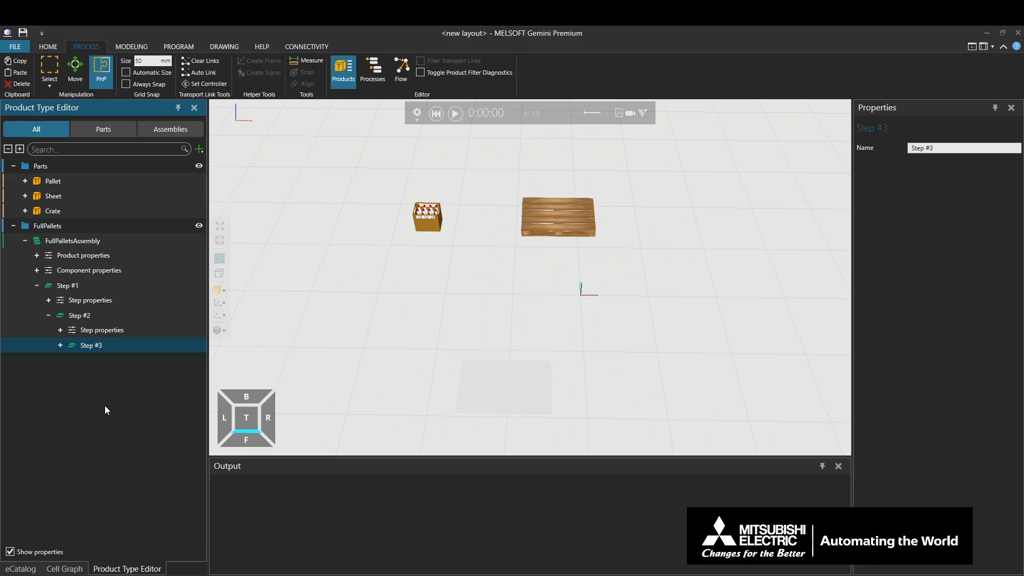
Rename assembly Step #1 as PalletAssembly
{"action": "left_click", "coordinate": [94, 285]}
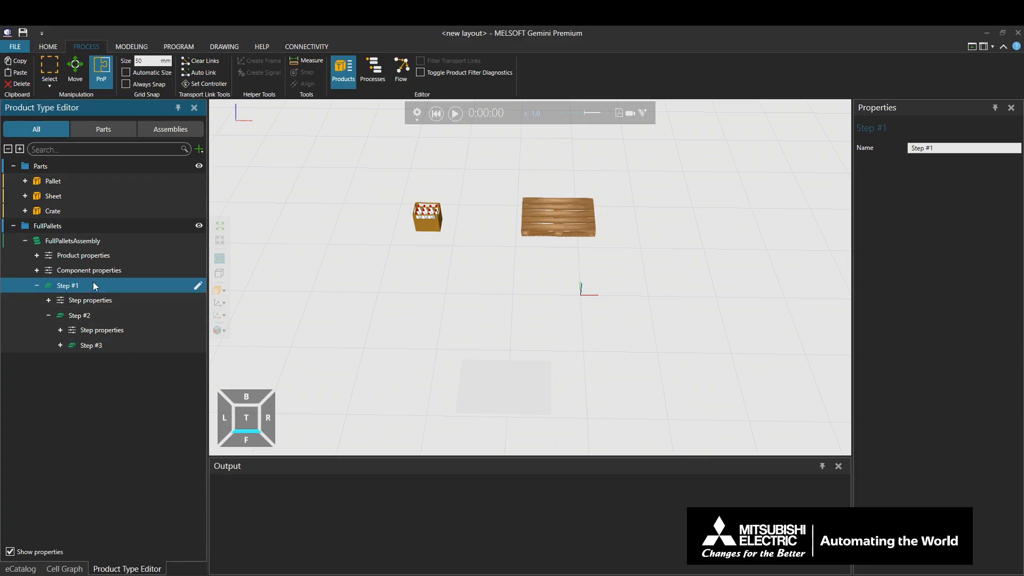
{"action": "left_click", "coordinate": [946, 148]}
{"action": "left_click_drag", "start_coordinate": [945, 147], "coordinate": [900, 154]}
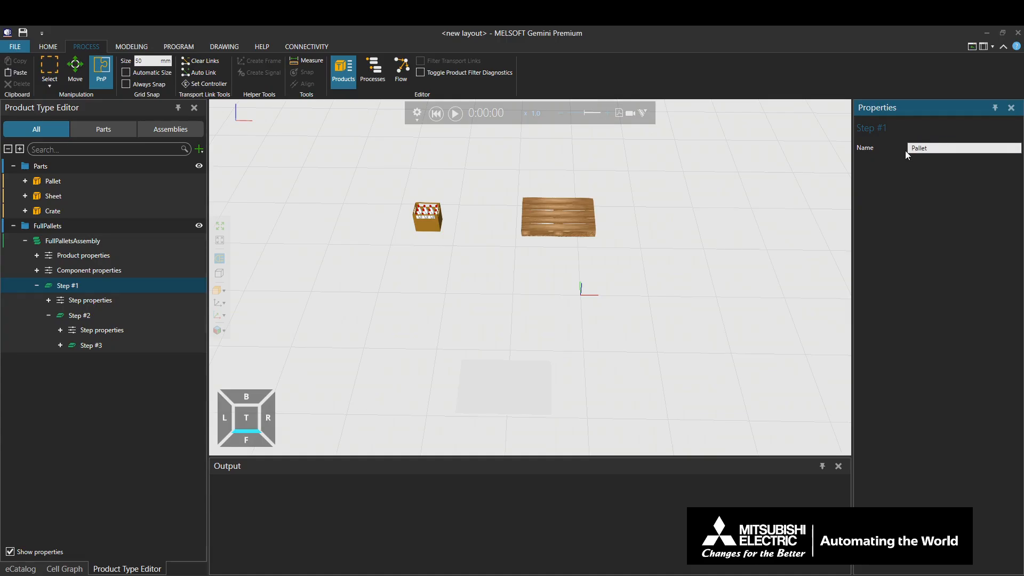
{"action": "type", "text": "PalletAssembly"}
{"action": "key", "text": "Return"}
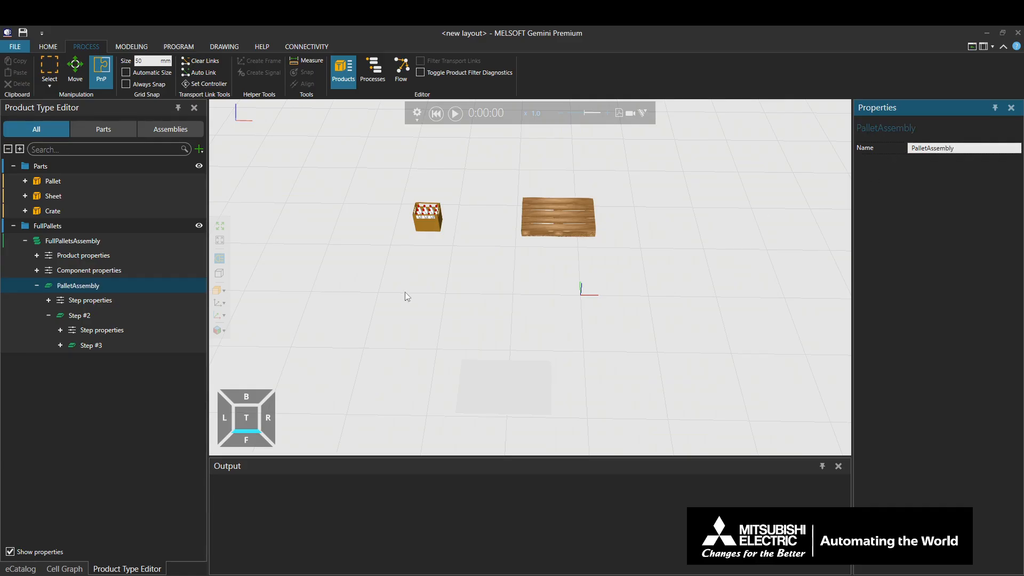
Rename assembly Step #2 as SheetAssembly
{"action": "left_click", "coordinate": [101, 316]}
{"action": "left_click", "coordinate": [938, 148]}
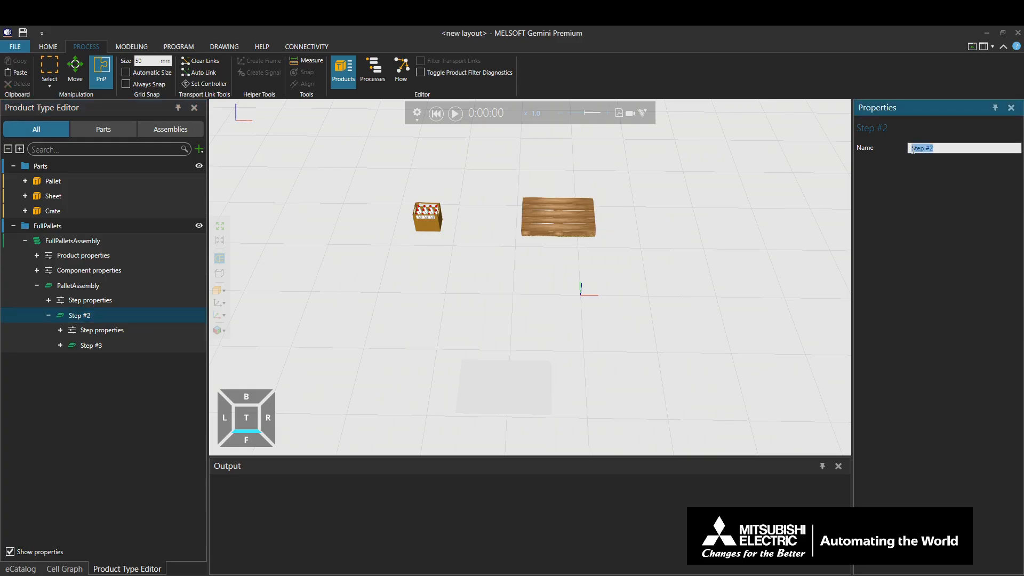
{"action": "type", "text": "SheetAssembly"}
{"action": "key", "text": "Return"}
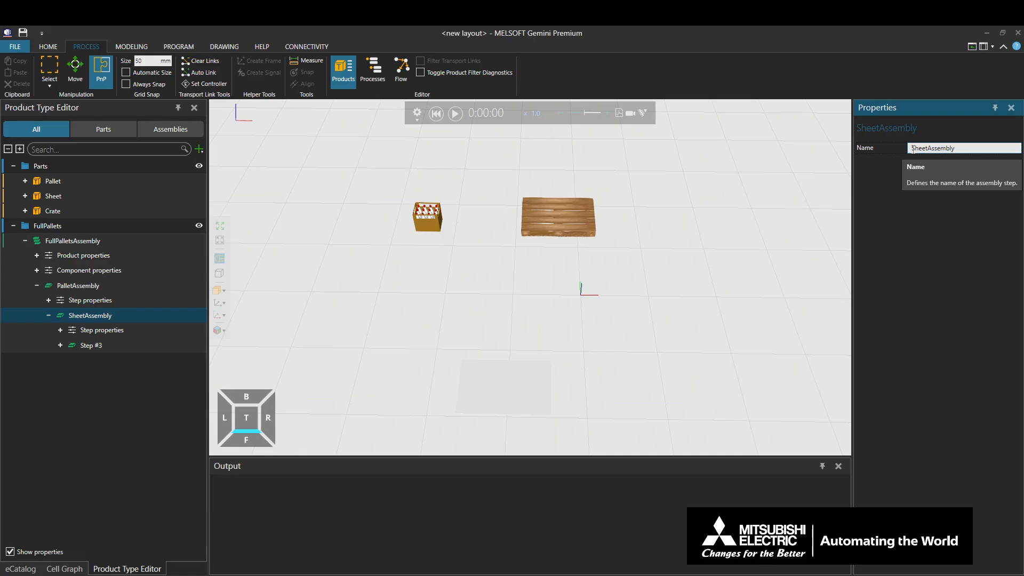
Rename assembly Step #3 as CrateAssembly
{"action": "left_click", "coordinate": [105, 349]}
{"action": "left_click_drag", "start_coordinate": [936, 148], "coordinate": [910, 149]}
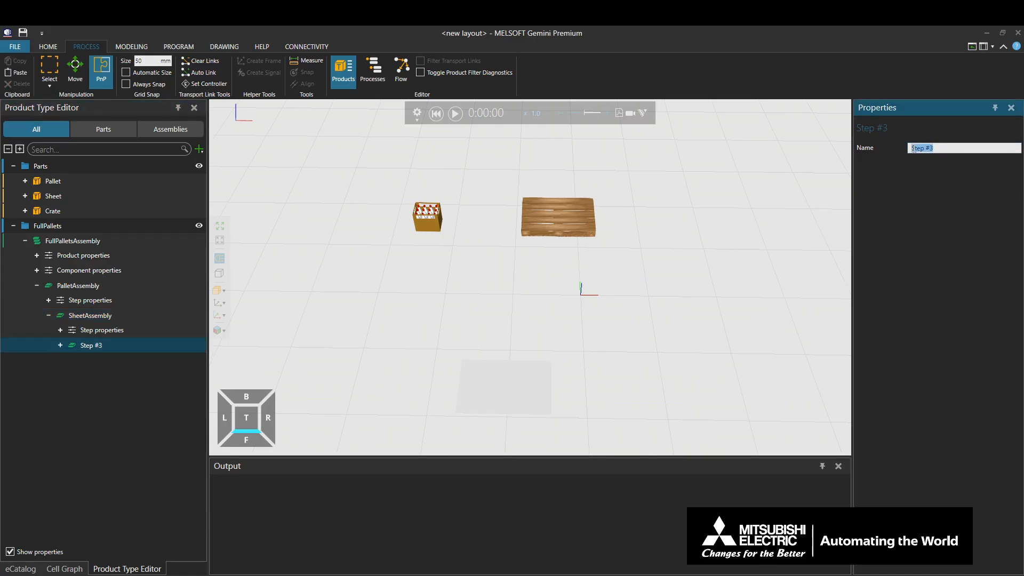
{"action": "type", "text": "CrateAssembly"}
{"action": "key", "text": "Return"}
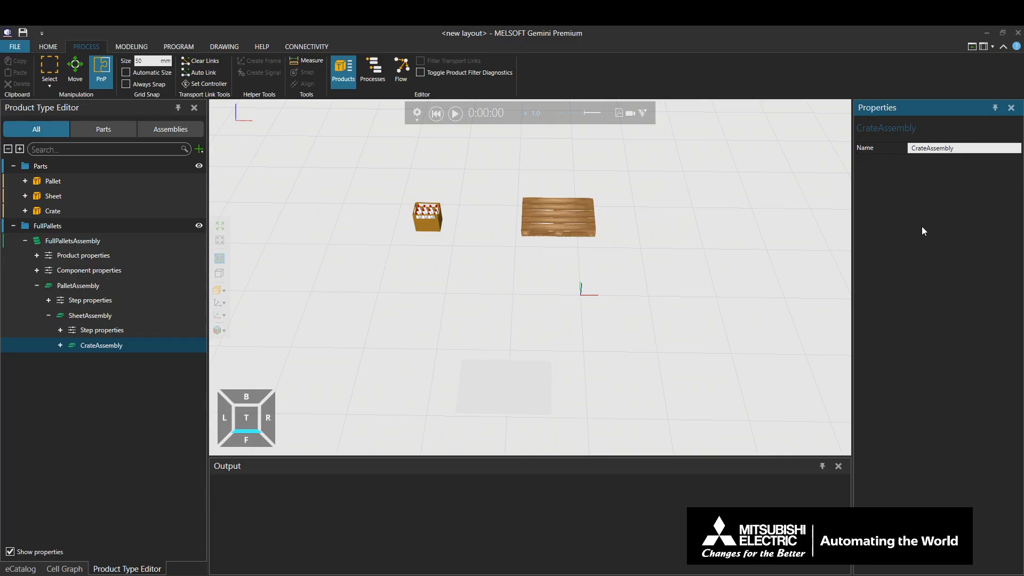
Open the assembly steps in the Assembly Editor and set the default product type of the PalletAssembly slot to Pallet
{"action": "mouse_move", "coordinate": [193, 346]}
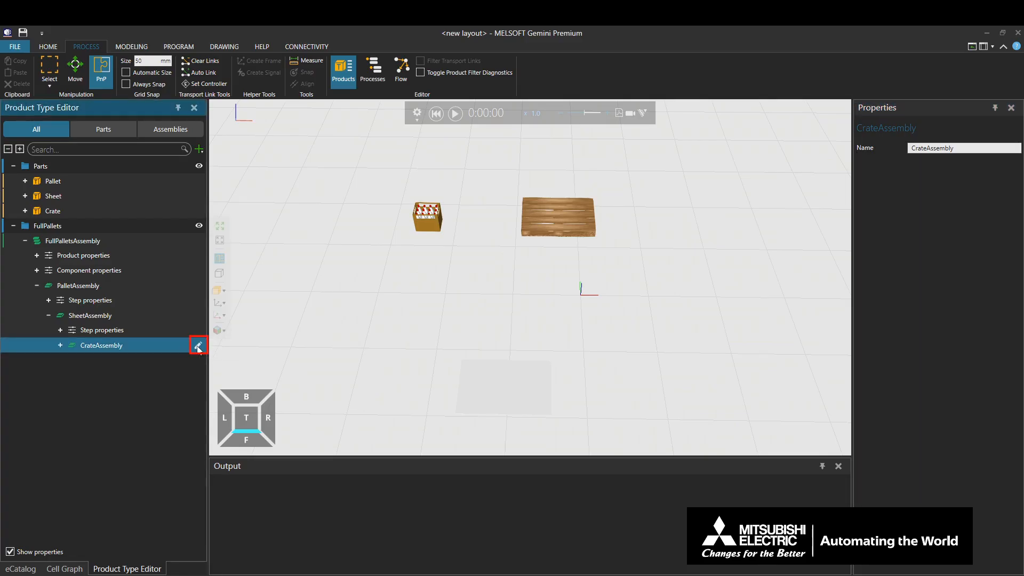
{"action": "left_click", "coordinate": [198, 346]}
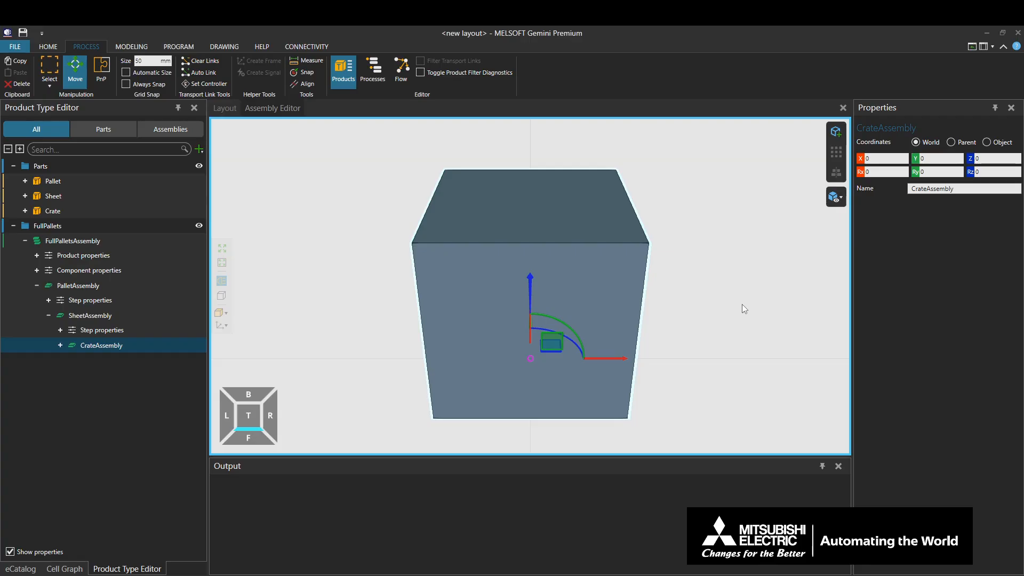
{"action": "left_click", "coordinate": [144, 287]}
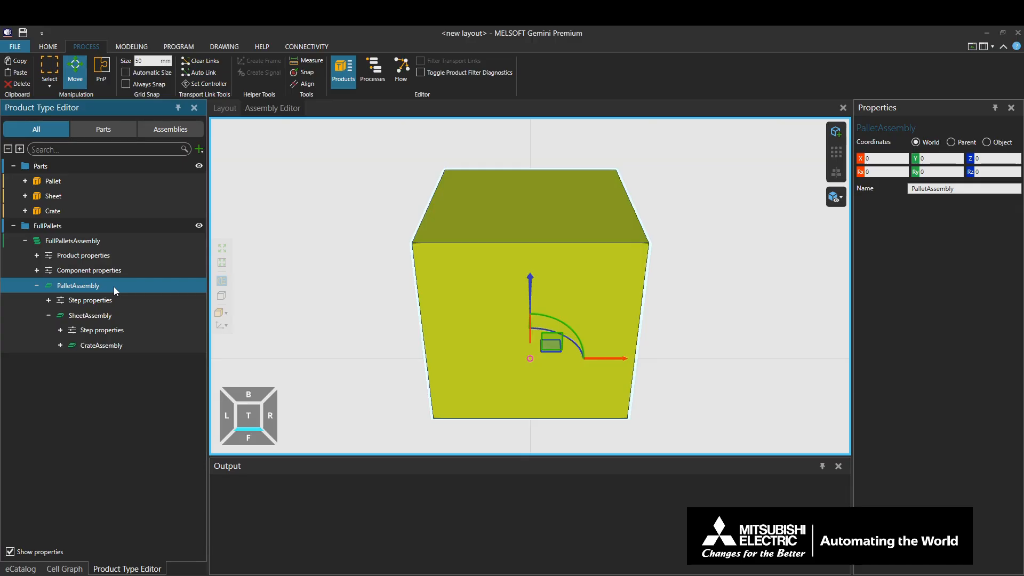
{"action": "left_click", "coordinate": [629, 264]}
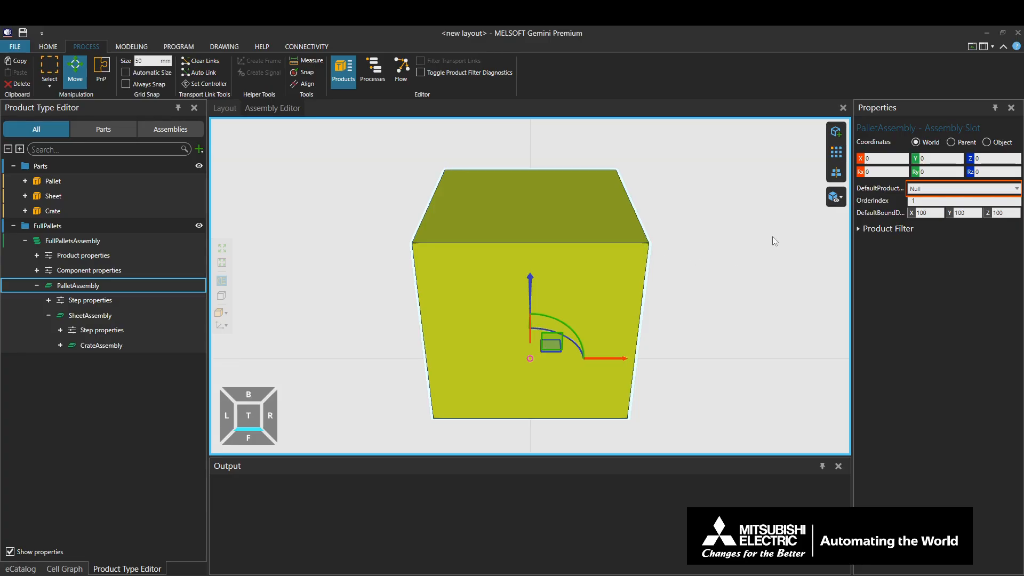
{"action": "left_click", "coordinate": [943, 191]}
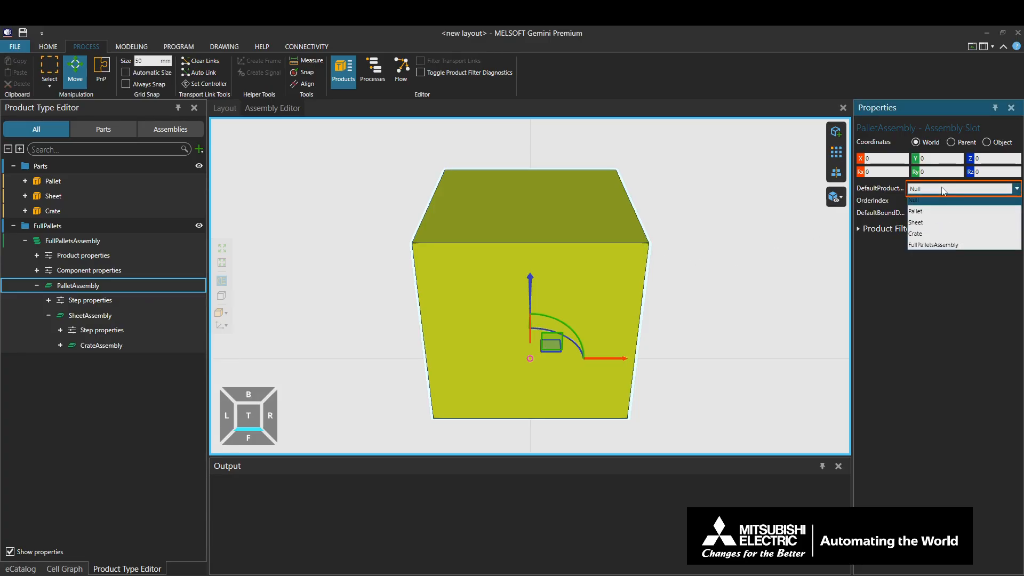
{"action": "left_click", "coordinate": [942, 212]}
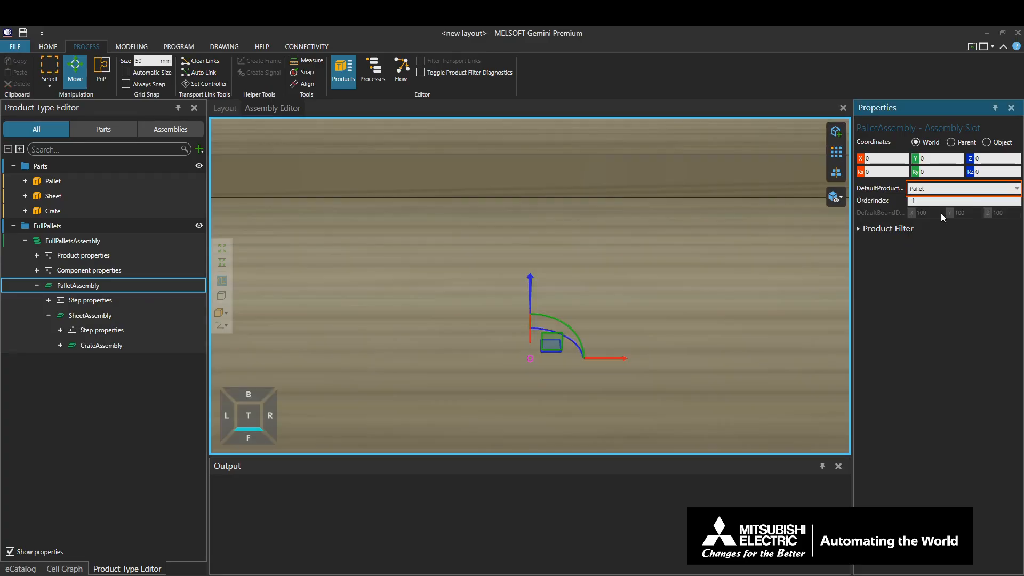
{"action": "scroll", "coordinate": [531, 341], "scroll_direction": "down", "scroll_amount": 5}
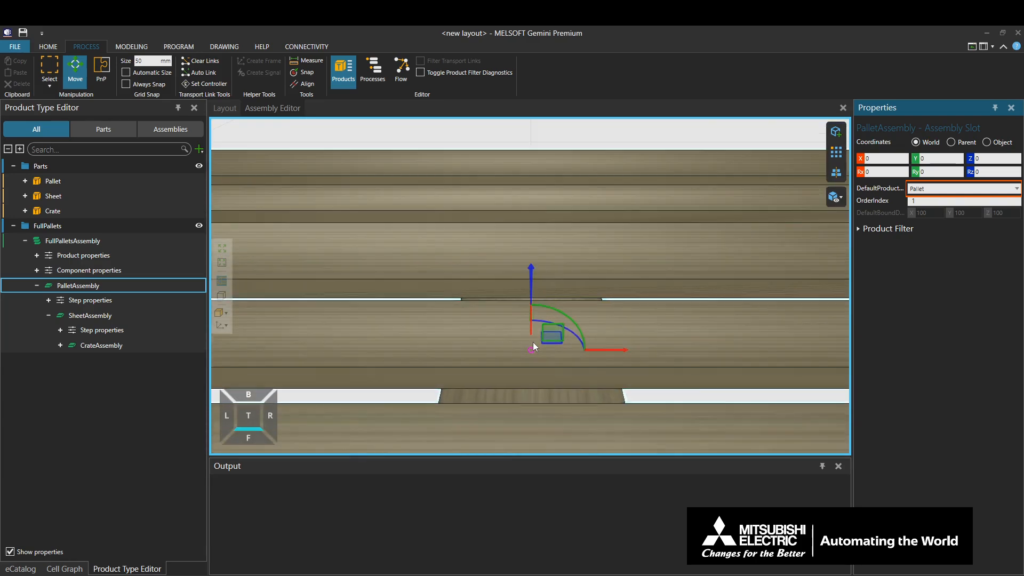
{"action": "scroll", "coordinate": [533, 342], "scroll_direction": "down", "scroll_amount": 5}
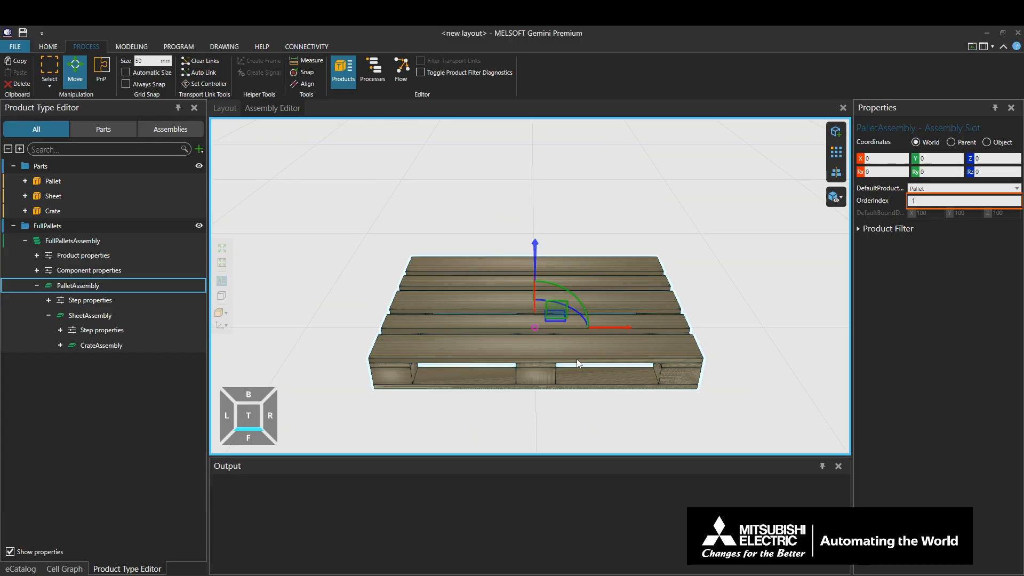
Raise the SheetAssembly step along Z to about 234 mm, above the pallet
{"action": "key", "text": "Tab"}
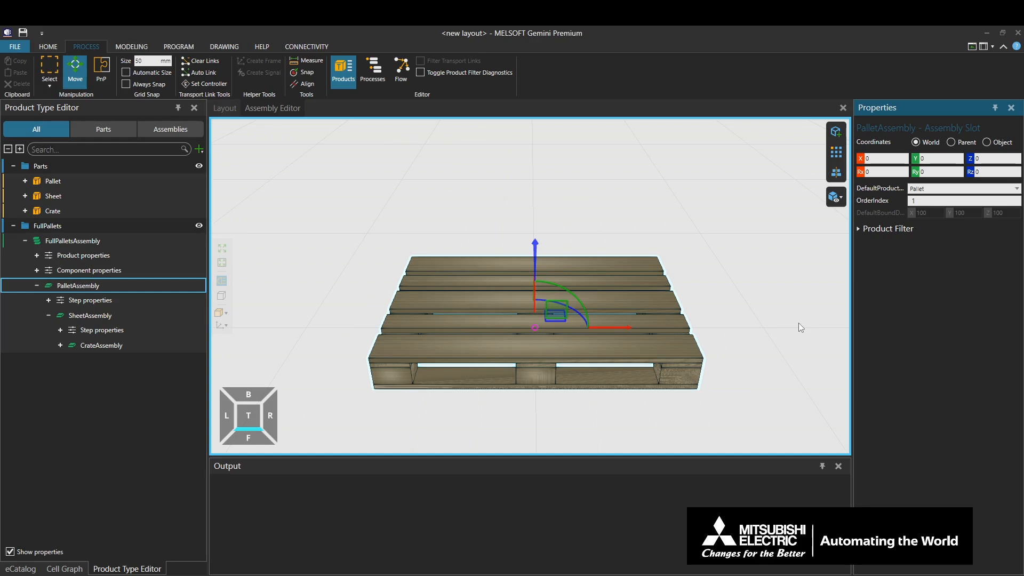
{"action": "left_click", "coordinate": [137, 314]}
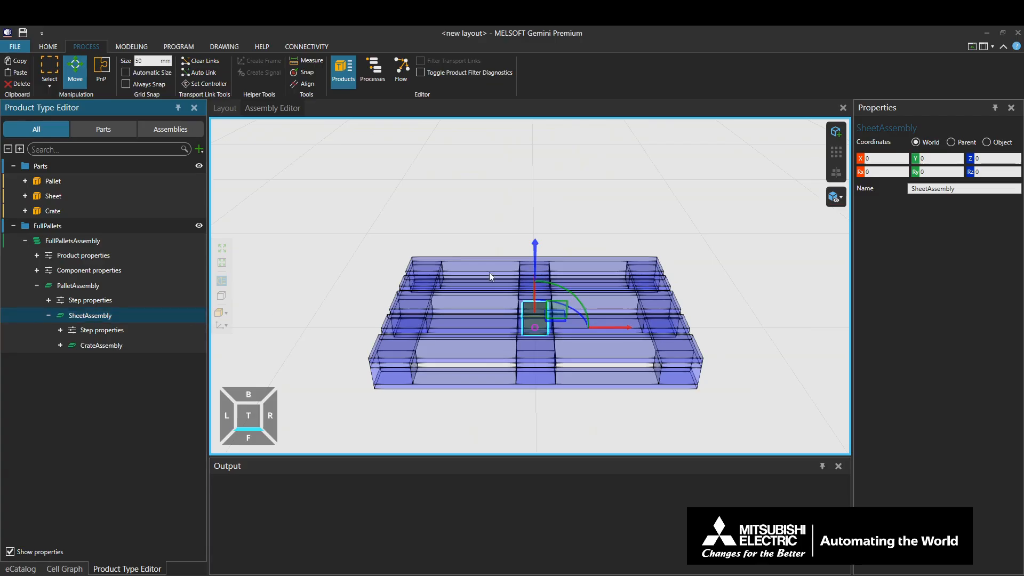
{"action": "left_click", "coordinate": [820, 271]}
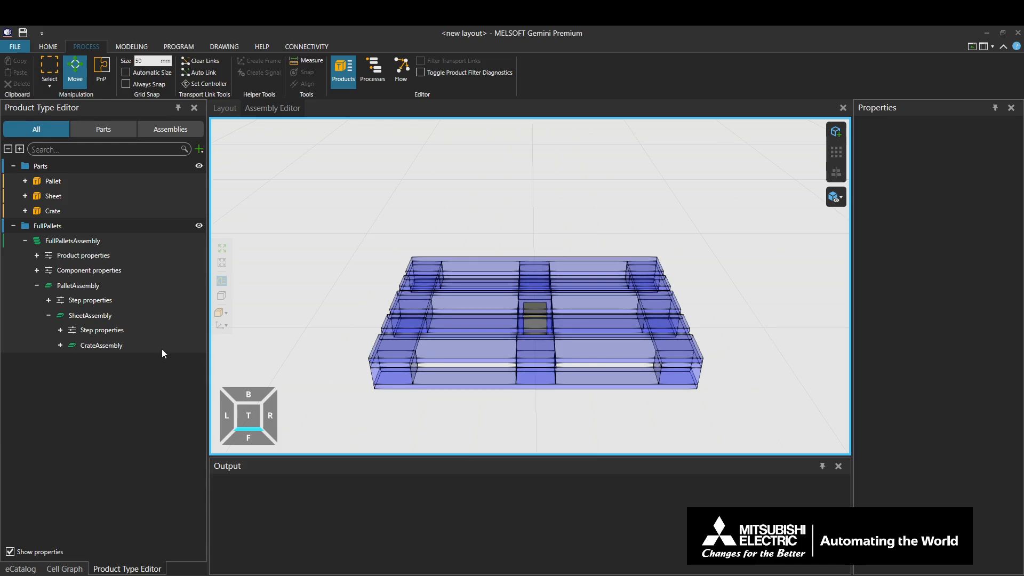
{"action": "left_click", "coordinate": [91, 314]}
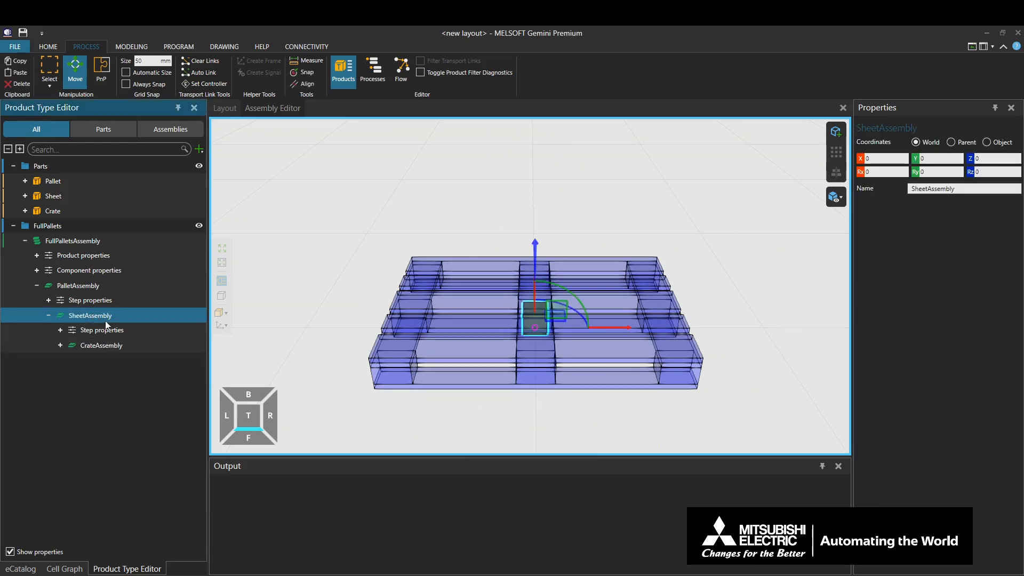
{"action": "left_click", "coordinate": [841, 201]}
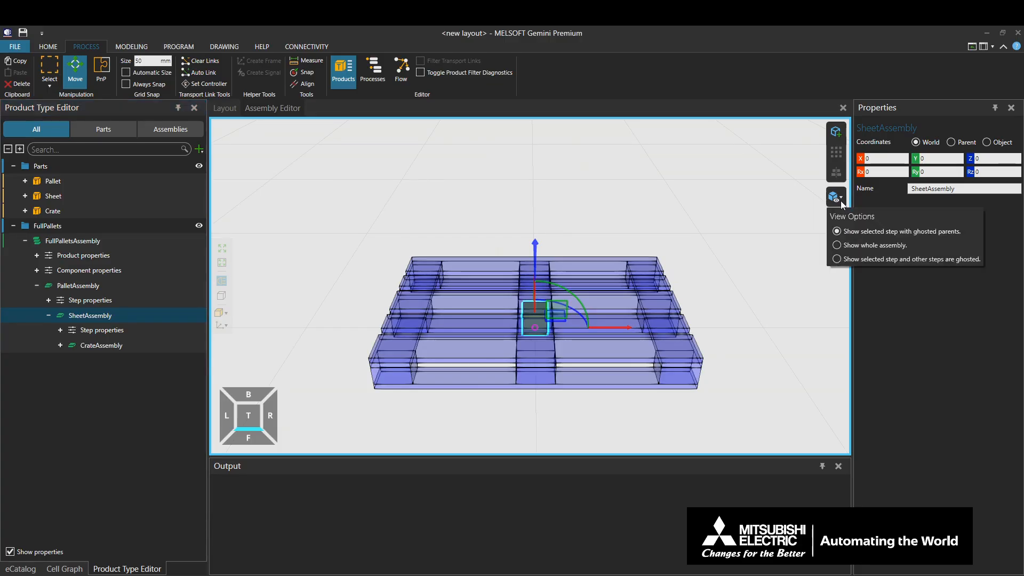
{"action": "left_click", "coordinate": [841, 201]}
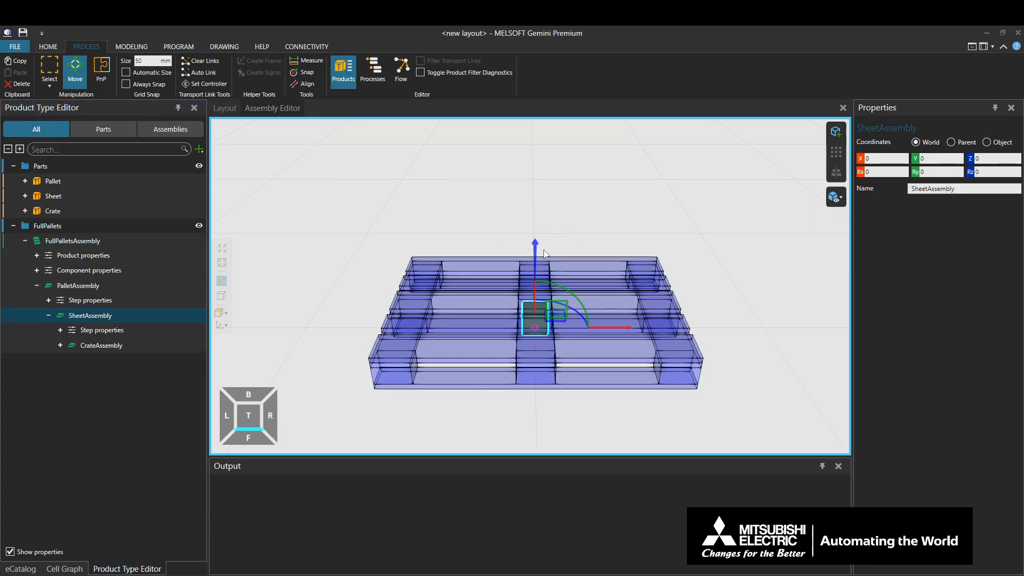
{"action": "left_click_drag", "start_coordinate": [537, 248], "coordinate": [536, 198]}
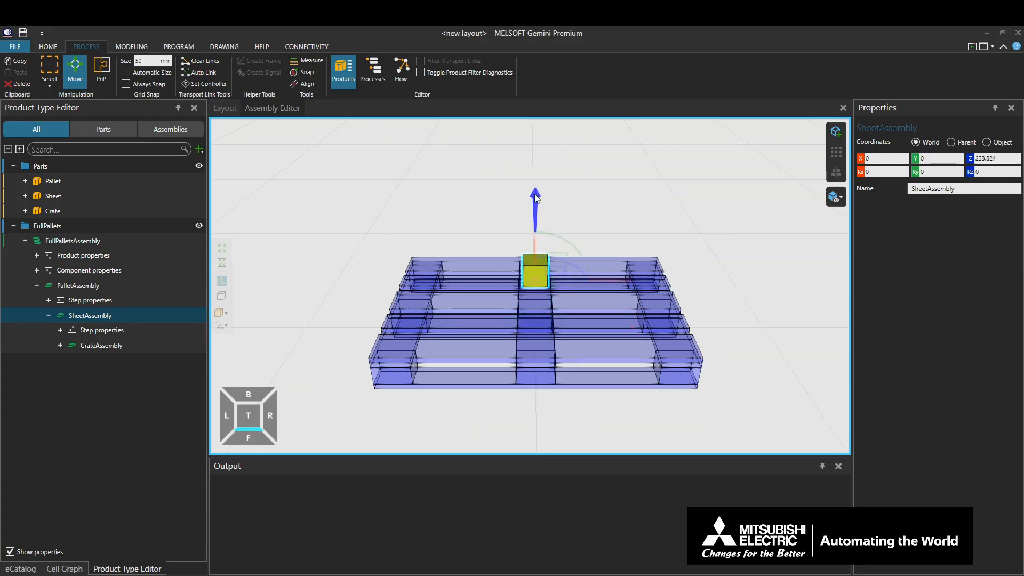
Switch the assembly view option to show the whole assembly and check it with PalletAssembly and SheetAssembly selected in turn
{"action": "left_click", "coordinate": [98, 290]}
{"action": "left_click", "coordinate": [106, 316]}
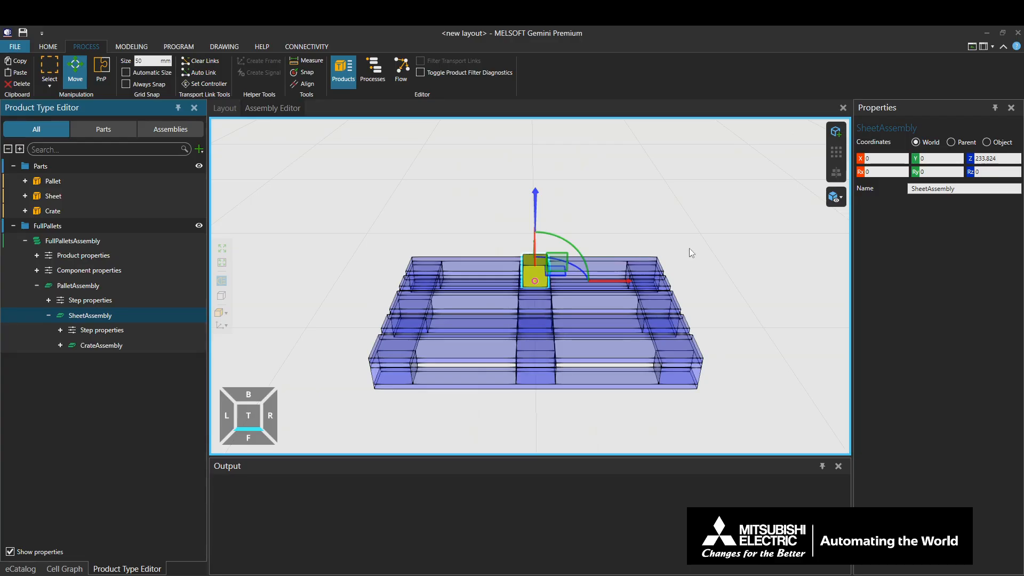
{"action": "left_click", "coordinate": [838, 200]}
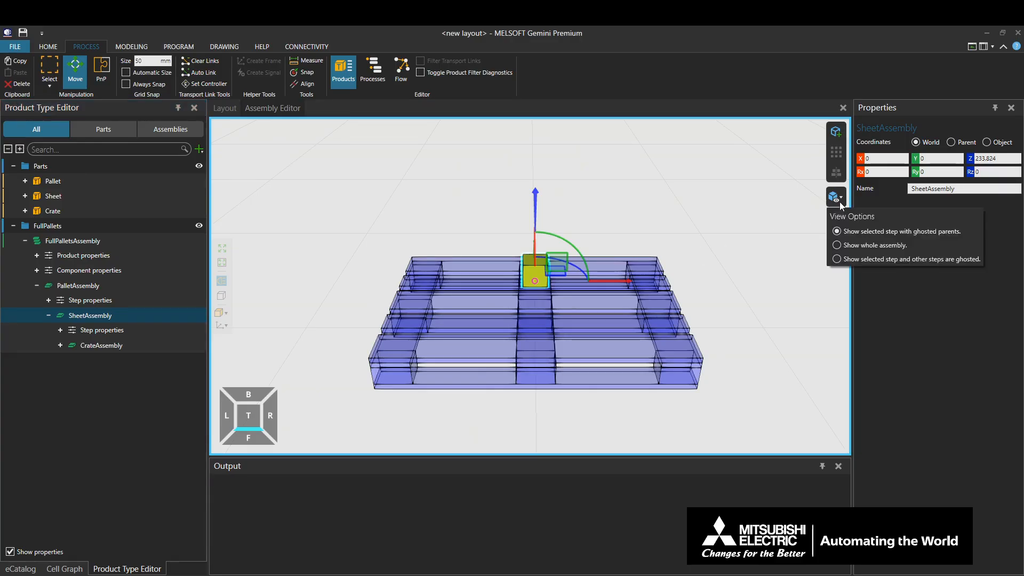
{"action": "left_click", "coordinate": [837, 244]}
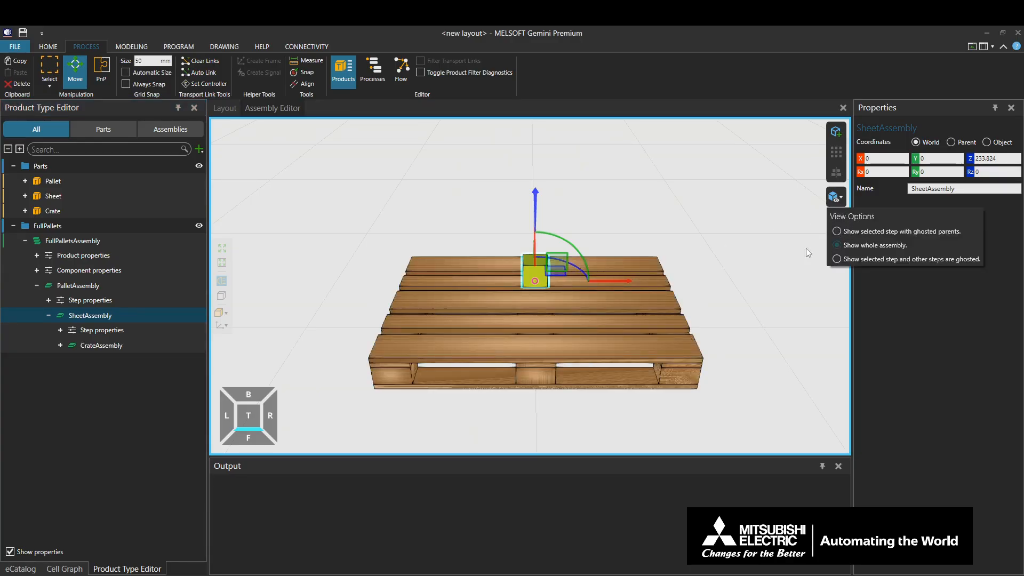
{"action": "left_click", "coordinate": [83, 286]}
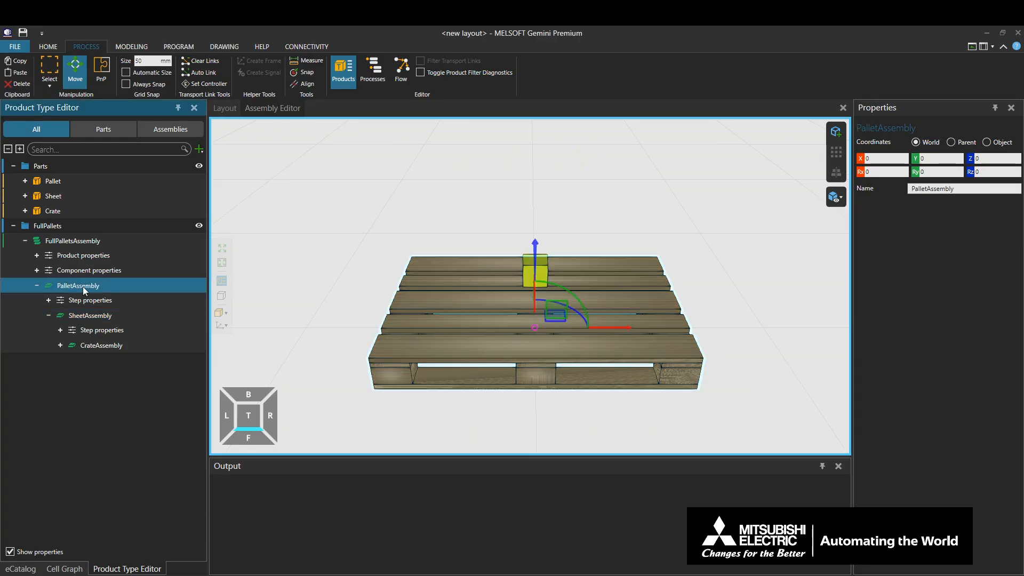
{"action": "left_click", "coordinate": [98, 315]}
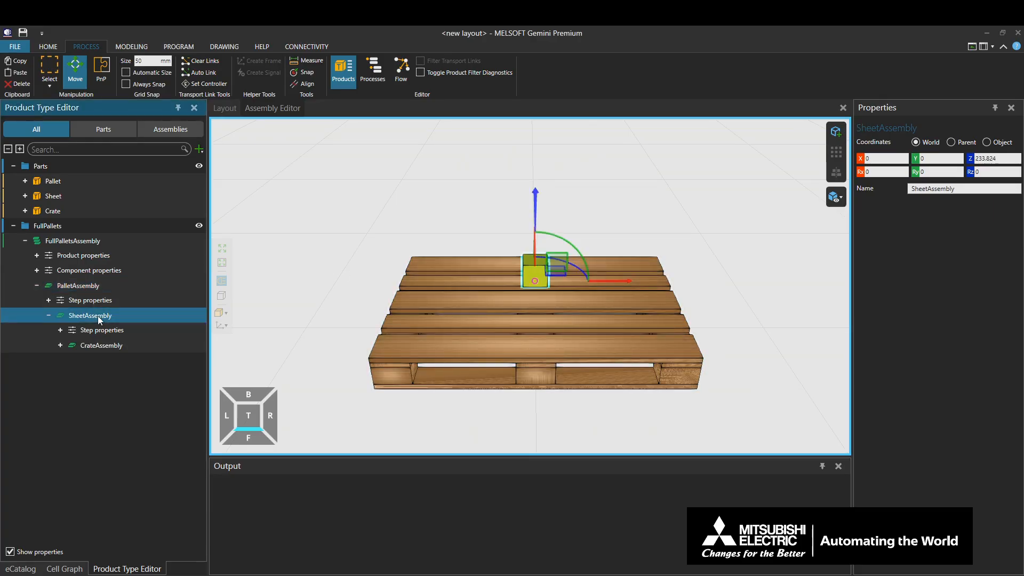
Set the assembly view option to show the selected step with the other steps ghosted, and check it on PalletAssembly
{"action": "left_click", "coordinate": [835, 199]}
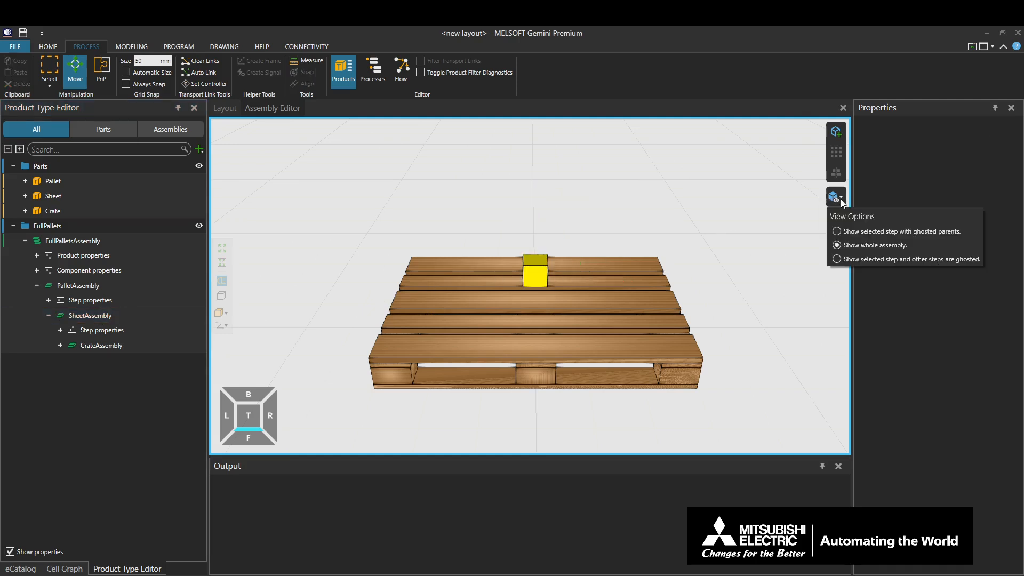
{"action": "left_click", "coordinate": [836, 259]}
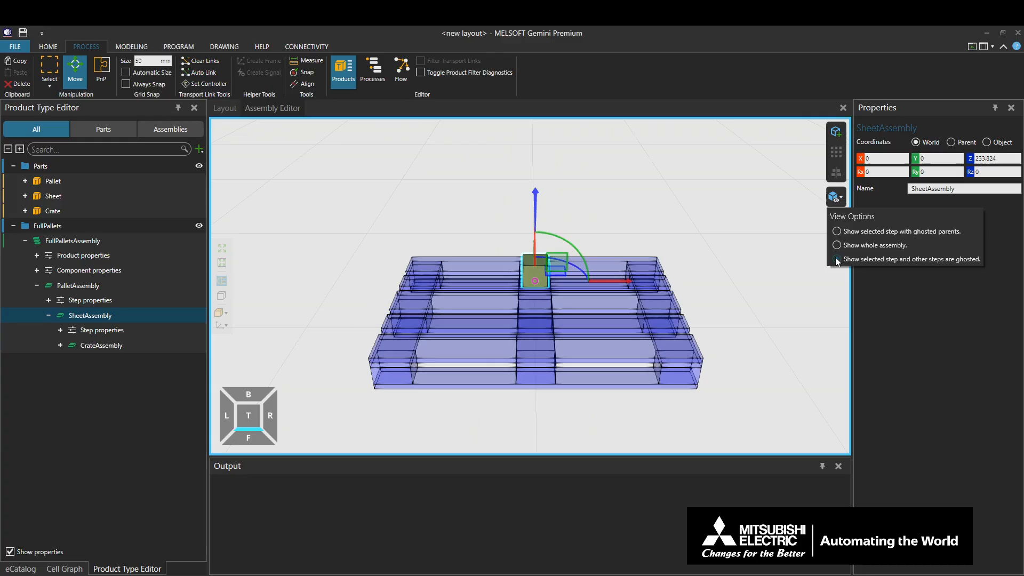
{"action": "left_click", "coordinate": [808, 289]}
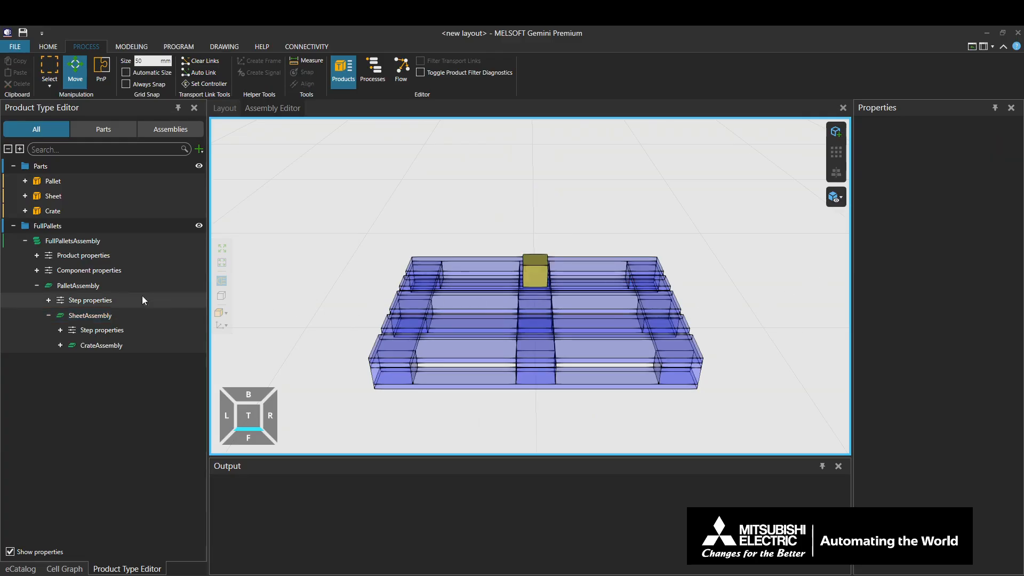
{"action": "left_click", "coordinate": [117, 287]}
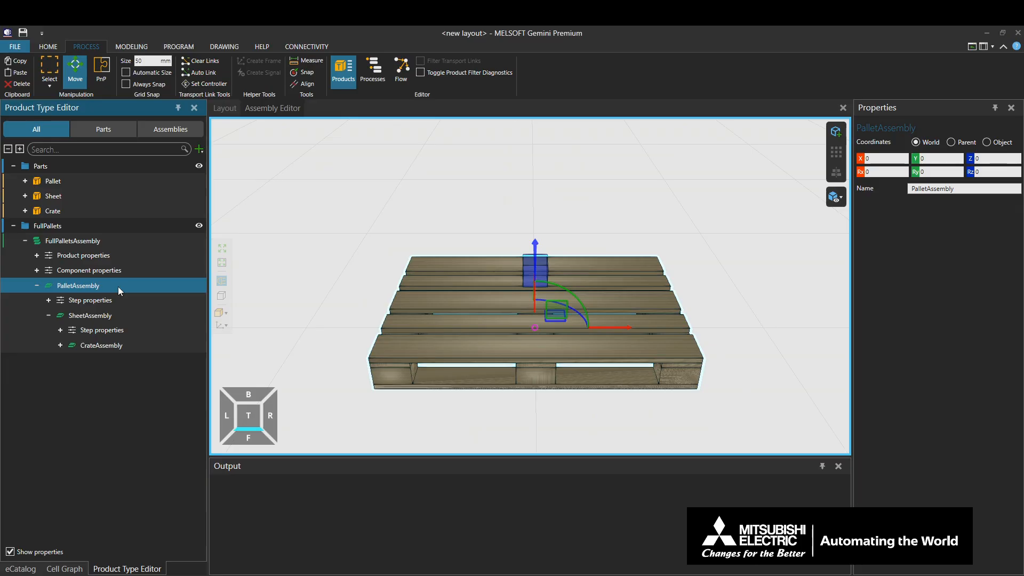
Set the SheetAssembly step's Z coordinate to 0
{"action": "left_click", "coordinate": [117, 313]}
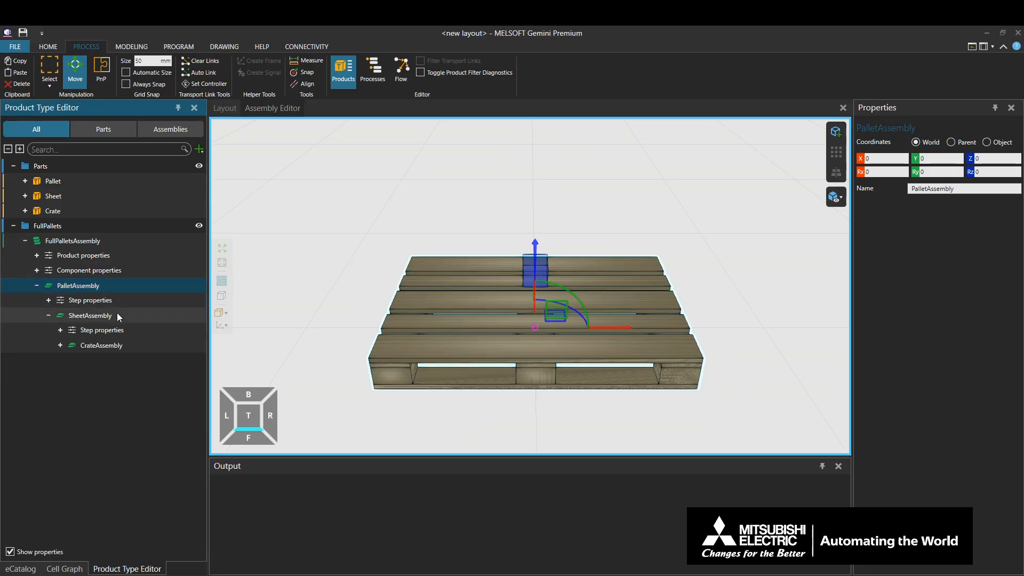
{"action": "double_click", "coordinate": [987, 159]}
{"action": "type", "text": "0"}
{"action": "key", "text": "Return"}
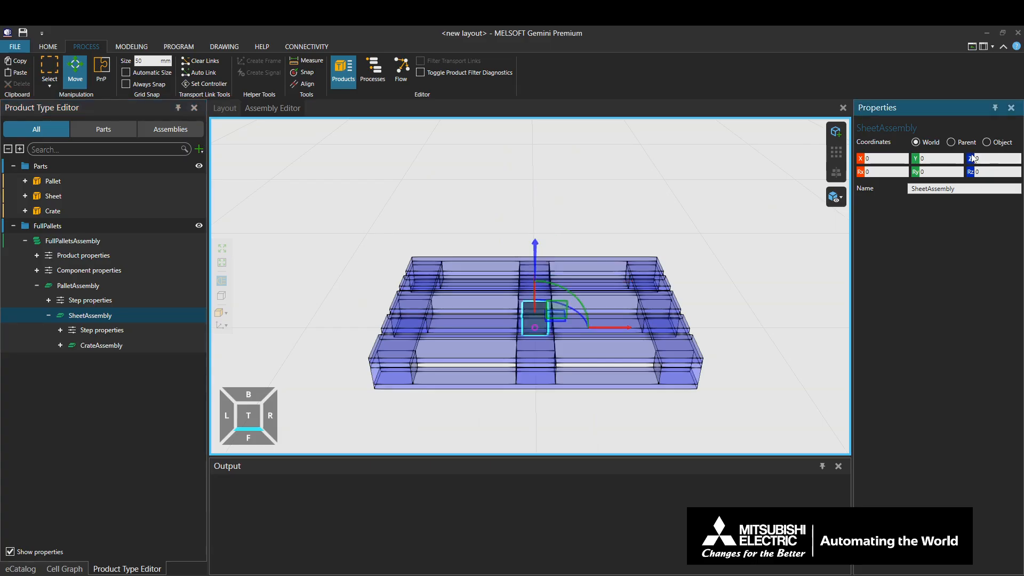
{"action": "left_click", "coordinate": [783, 274]}
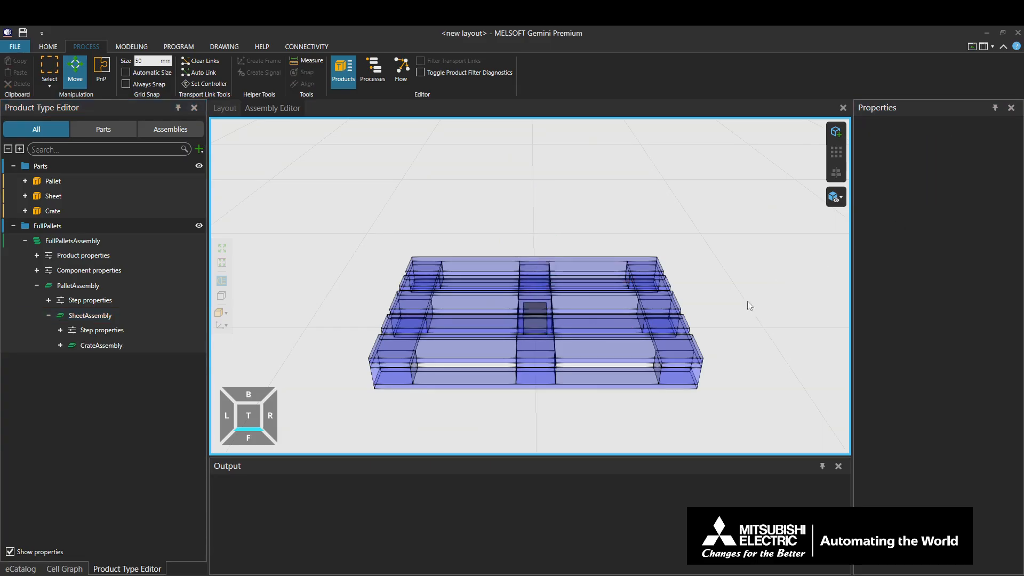
Set the SheetAssembly slot's default product type to Sheet and snap the slot onto the top face of the pallet
{"action": "left_click", "coordinate": [538, 319]}
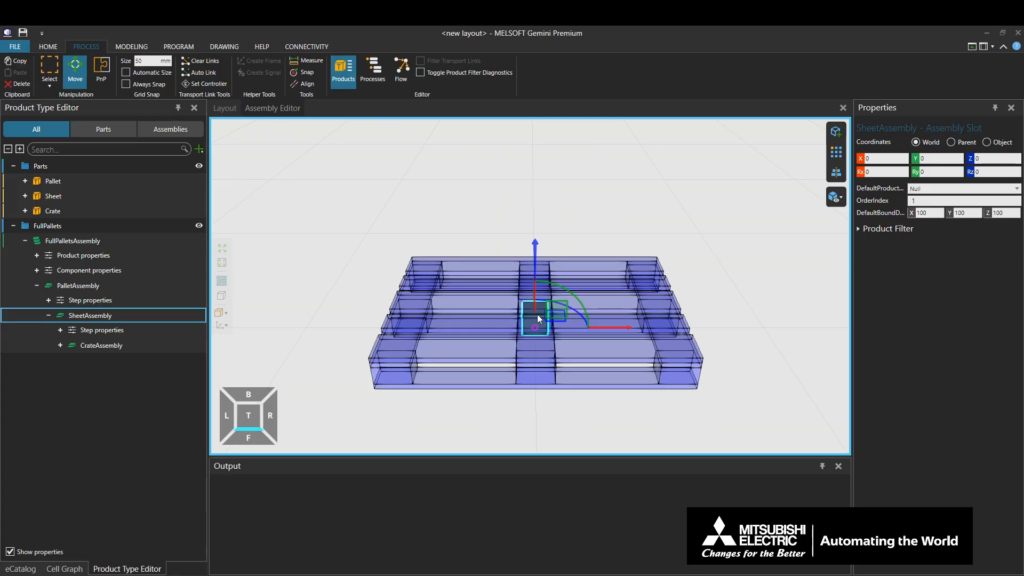
{"action": "left_click", "coordinate": [952, 190]}
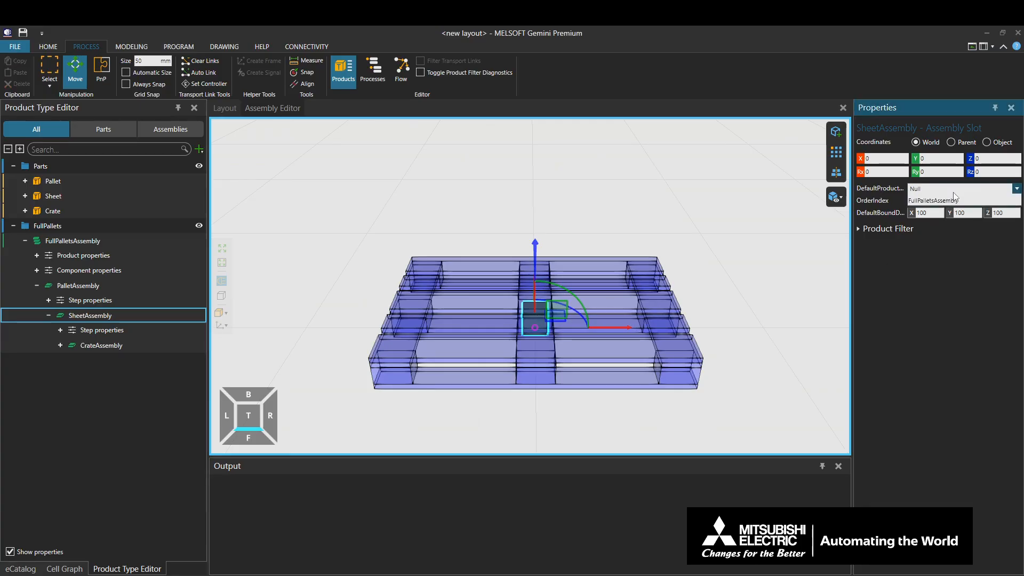
{"action": "left_click", "coordinate": [949, 222]}
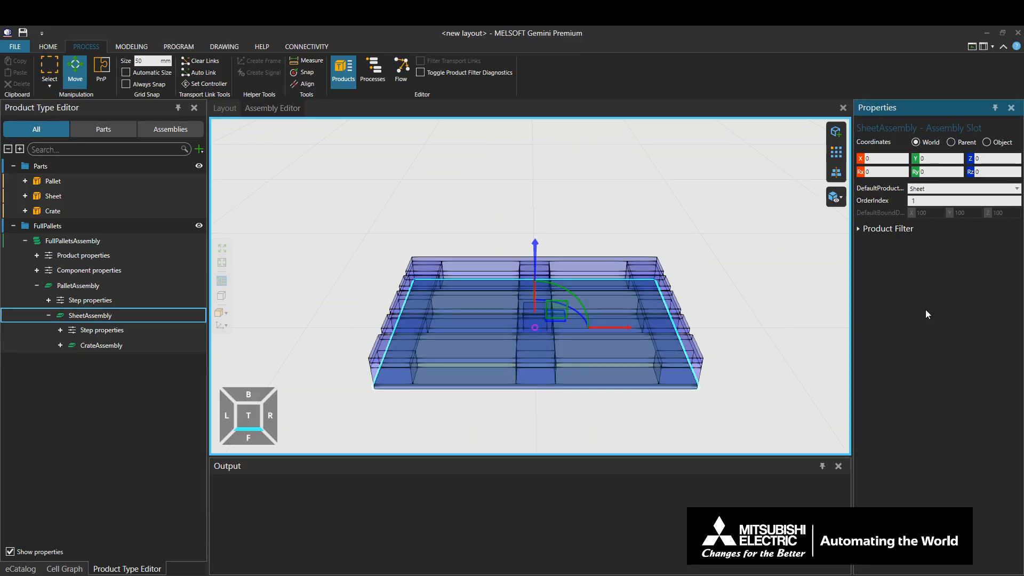
{"action": "left_click", "coordinate": [298, 73]}
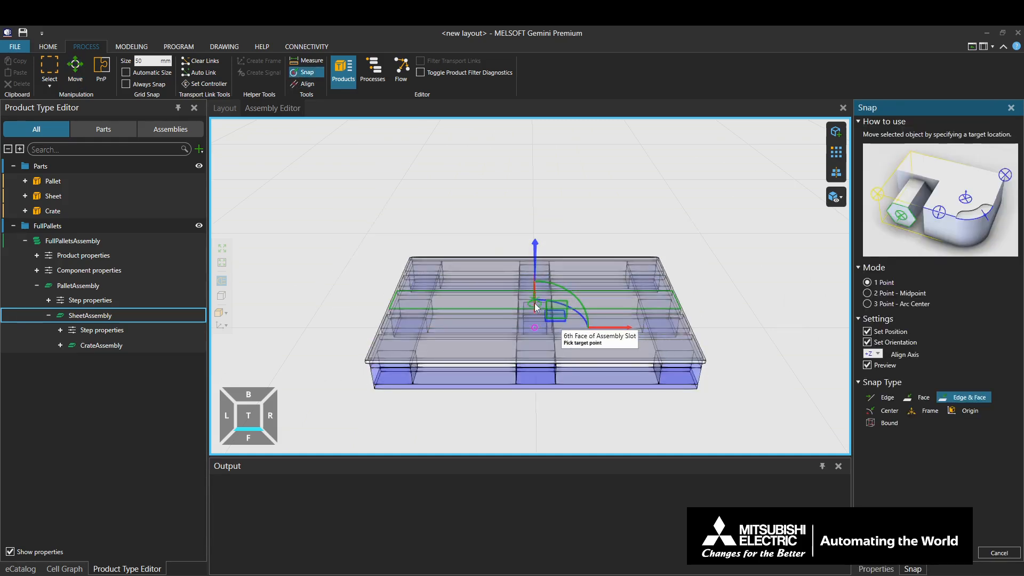
{"action": "left_click", "coordinate": [534, 303]}
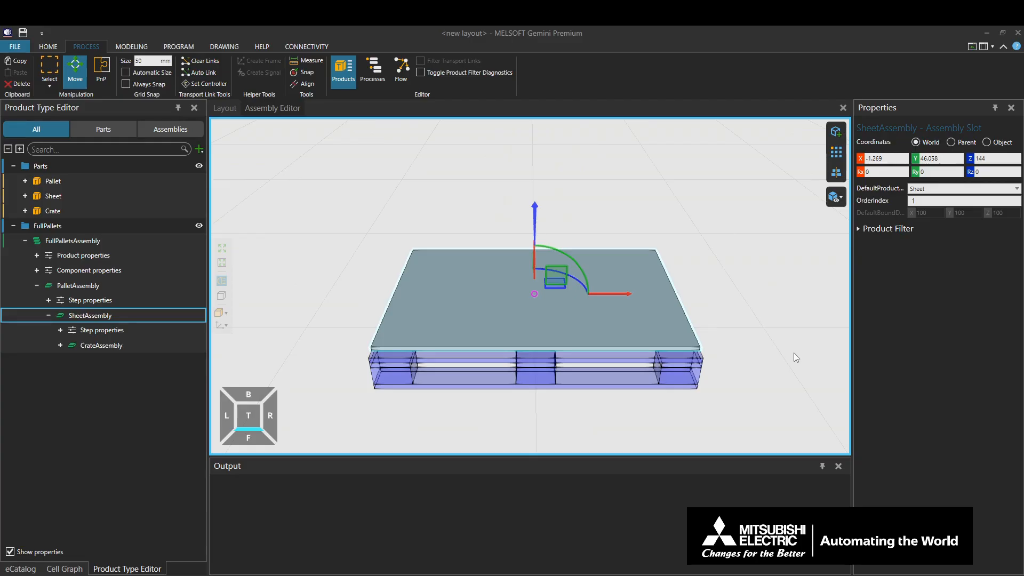
Set the CrateAssembly slot's default product type to Crate and snap the slot onto the top face of the sheet
{"action": "left_click", "coordinate": [113, 345]}
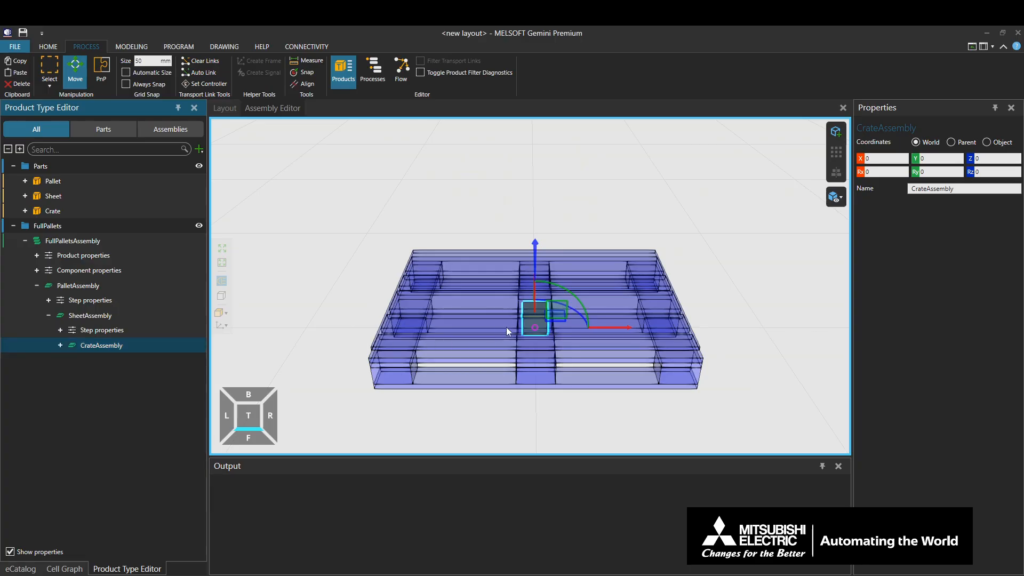
{"action": "left_click", "coordinate": [529, 313]}
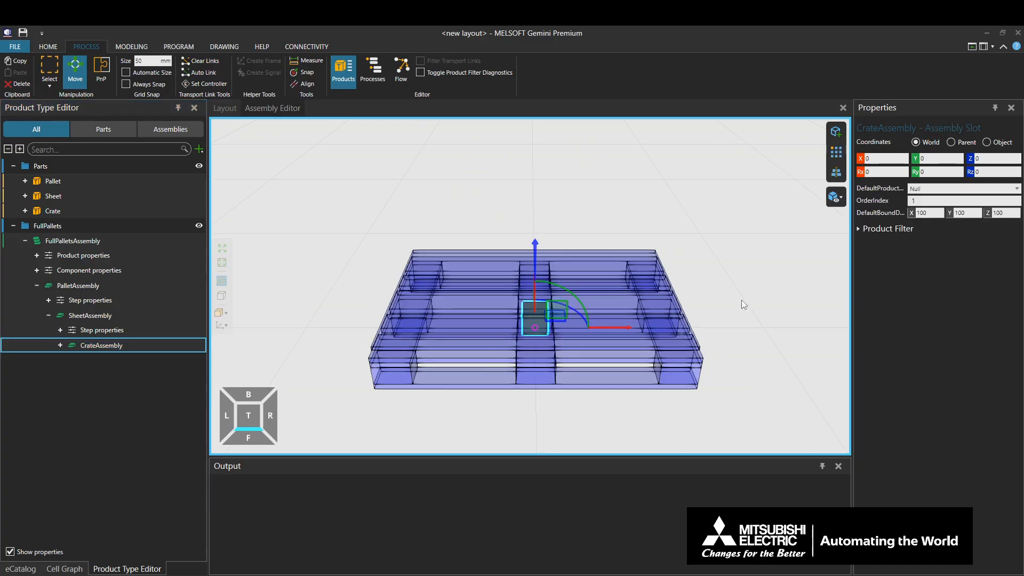
{"action": "left_click", "coordinate": [948, 188]}
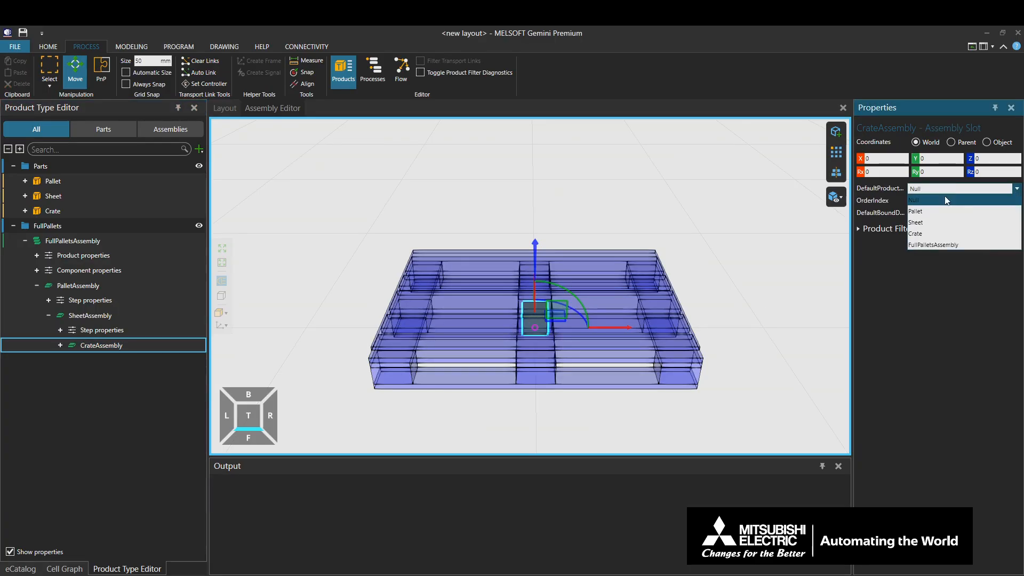
{"action": "left_click", "coordinate": [926, 233]}
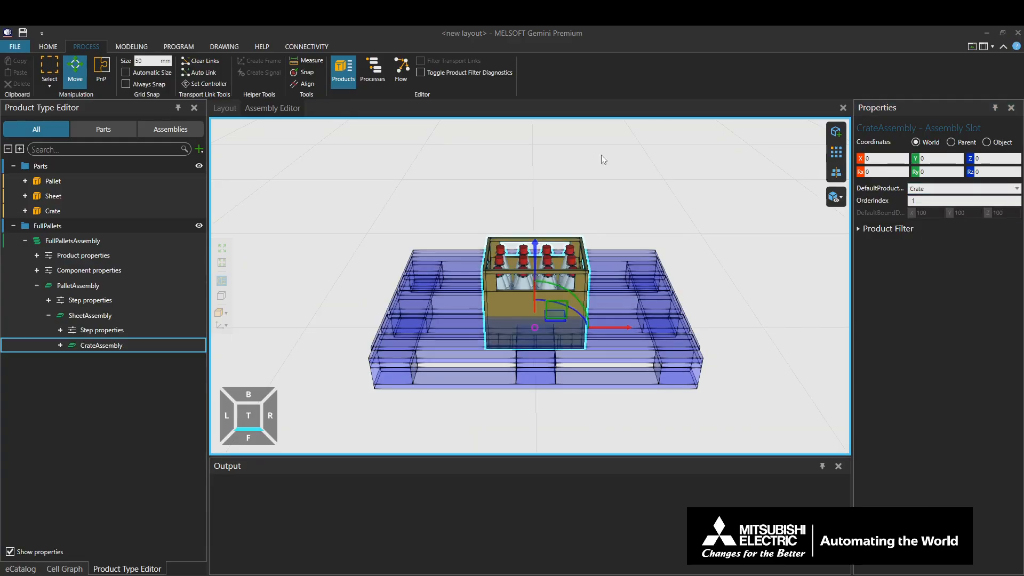
{"action": "left_click", "coordinate": [307, 74]}
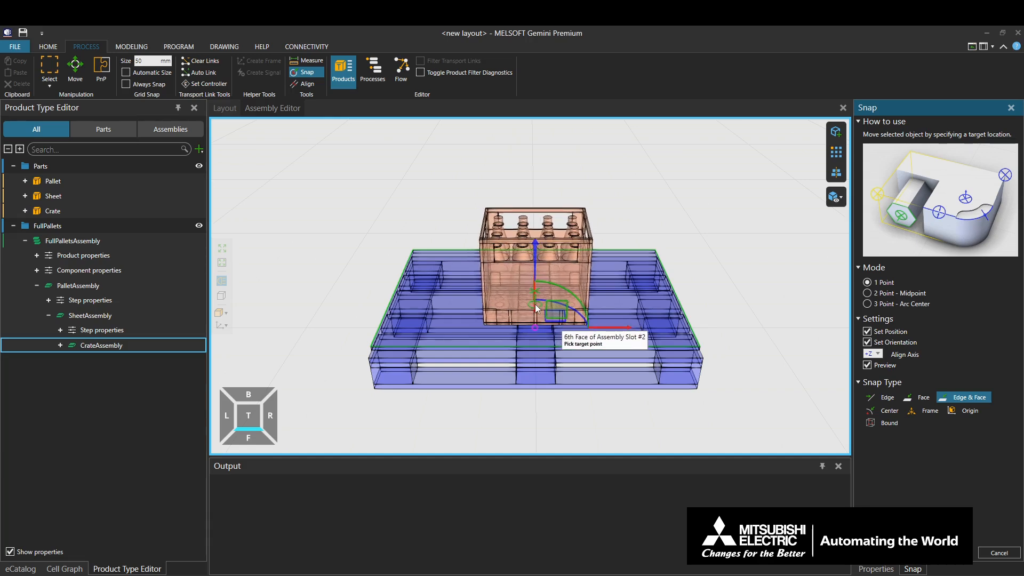
{"action": "left_click", "coordinate": [535, 304]}
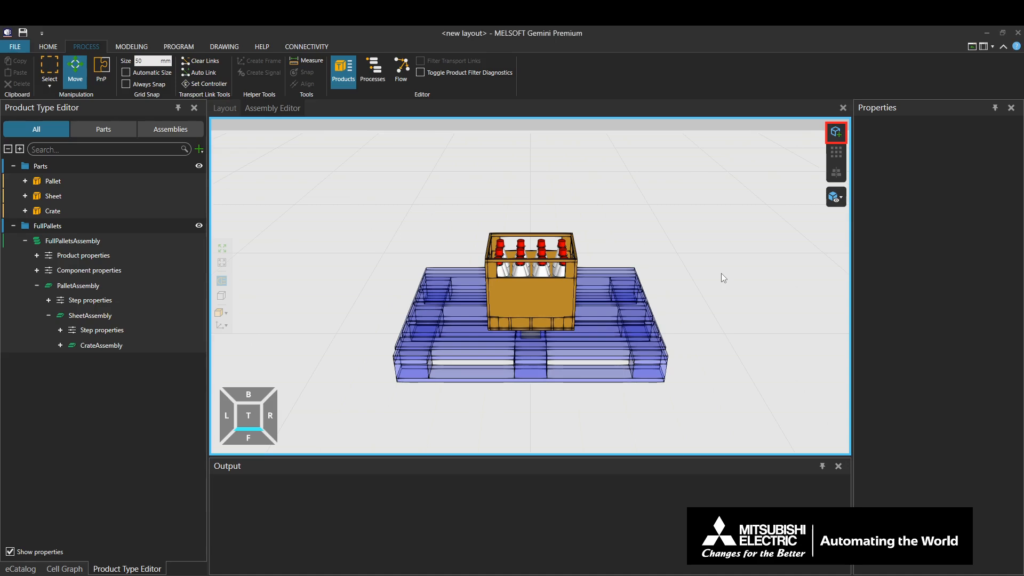
Add another crate slot to the CrateAssembly step based on the existing crate slot, and select the new slot
{"action": "left_click", "coordinate": [552, 292]}
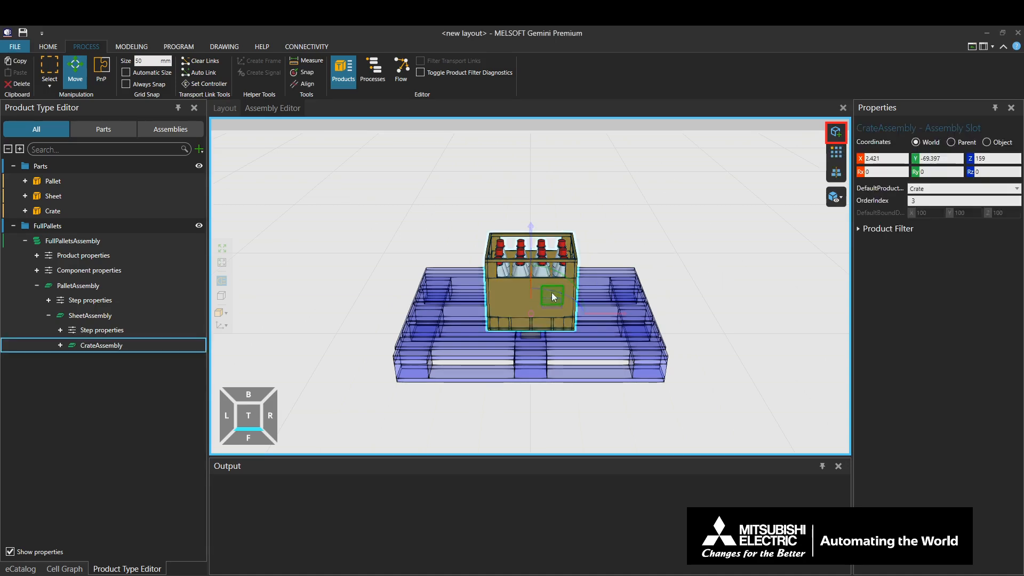
{"action": "left_click", "coordinate": [836, 134]}
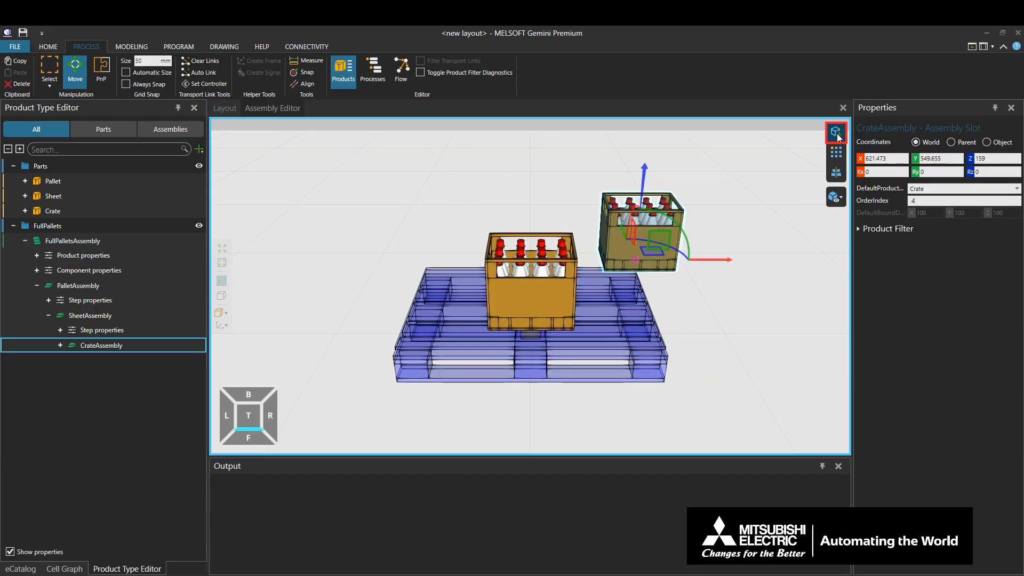
{"action": "right_click", "coordinate": [722, 291]}
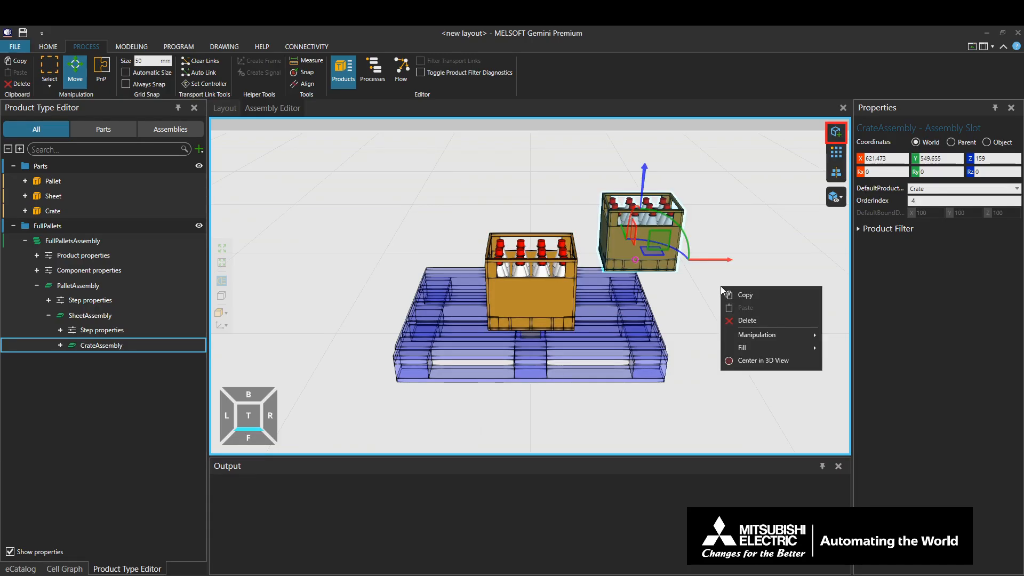
{"action": "left_click", "coordinate": [716, 287]}
{"action": "right_click_drag", "start_coordinate": [715, 287], "coordinate": [716, 300]}
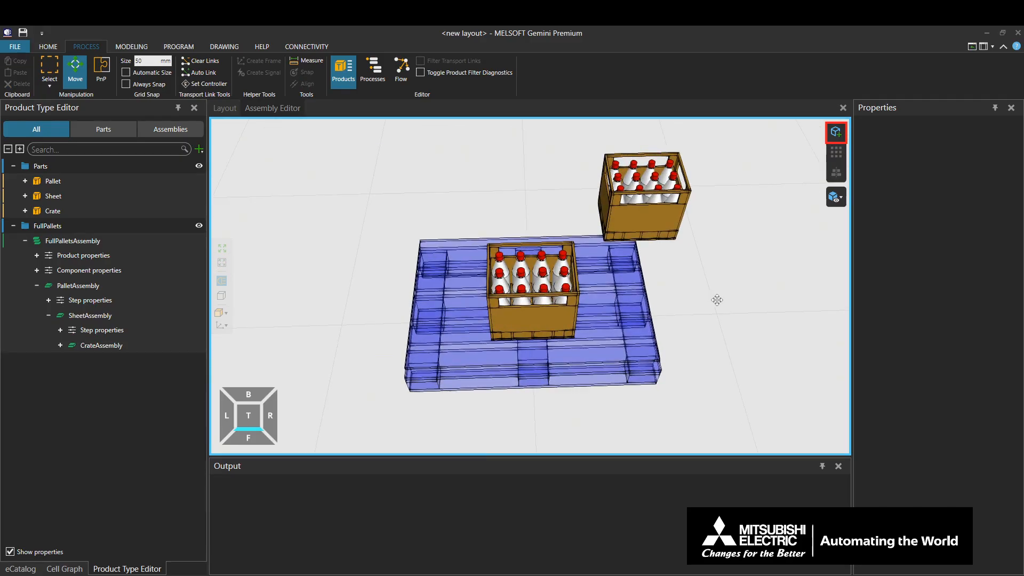
{"action": "left_click", "coordinate": [667, 230]}
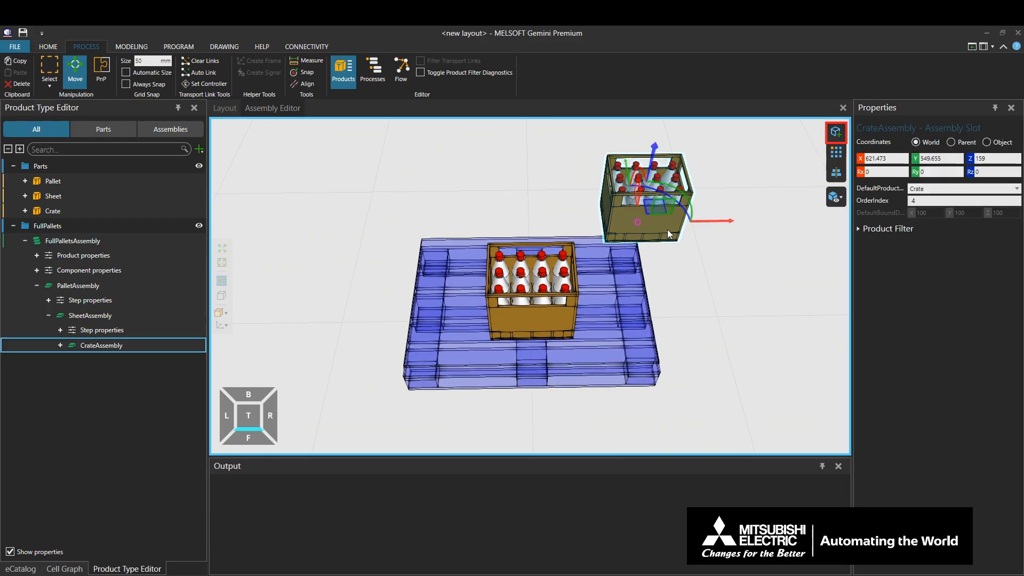
Delete the additional crate slot beside the pallet from the CrateAssembly step
{"action": "key", "text": "Delete"}
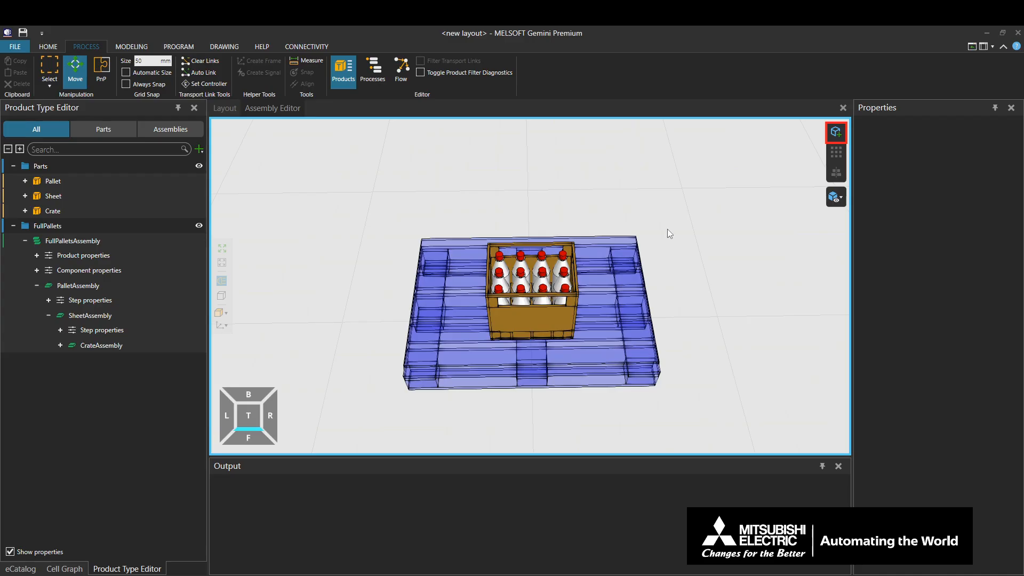
{"action": "left_click", "coordinate": [833, 133]}
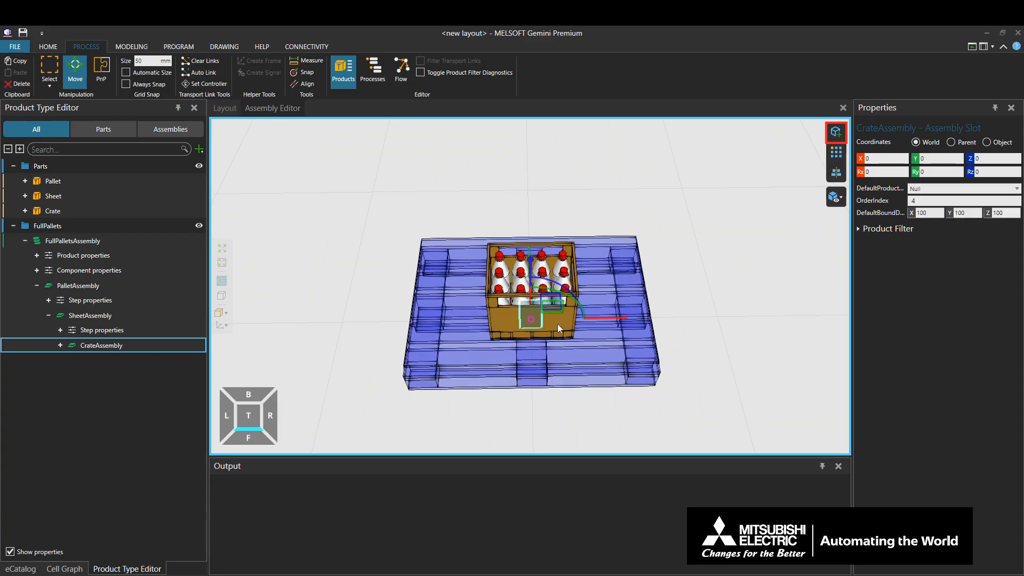
{"action": "left_click_drag", "start_coordinate": [528, 266], "coordinate": [540, 119]}
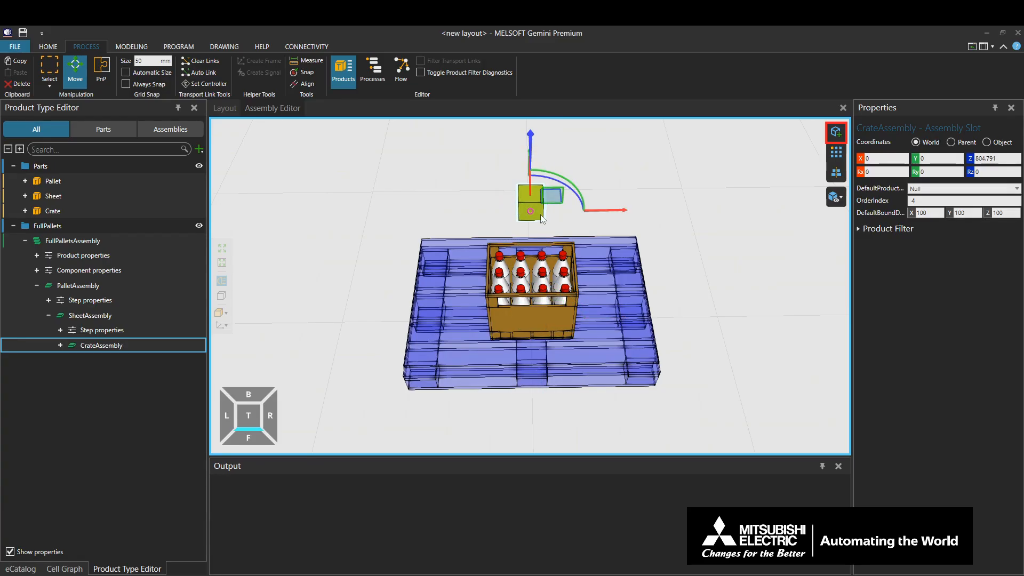
{"action": "key", "text": "Delete"}
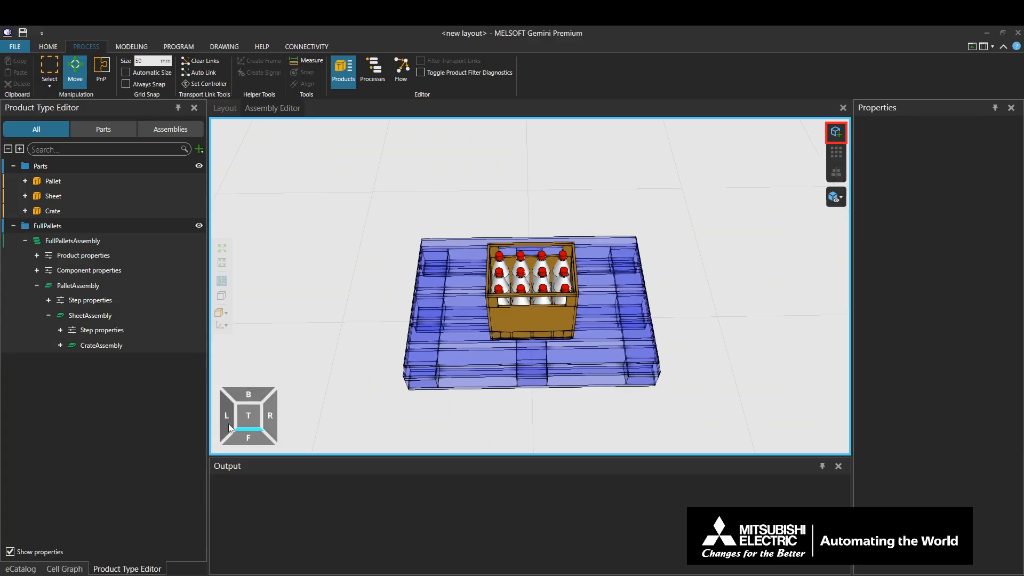
Select the crate slot on the pallet and try the Block template with a 3 × 3 × 3 pattern
{"action": "left_click", "coordinate": [241, 429]}
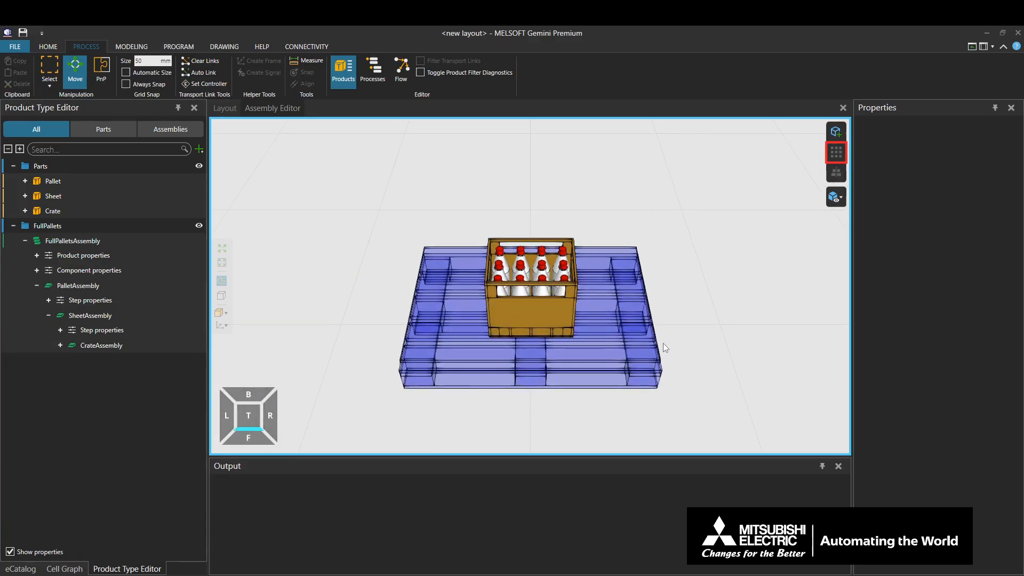
{"action": "left_click", "coordinate": [525, 322]}
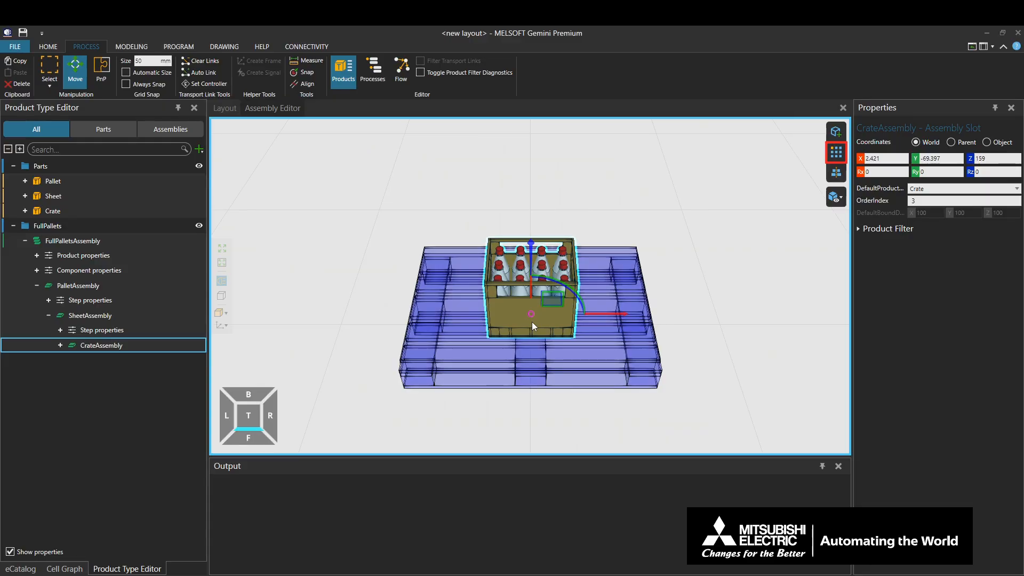
{"action": "left_click", "coordinate": [834, 154]}
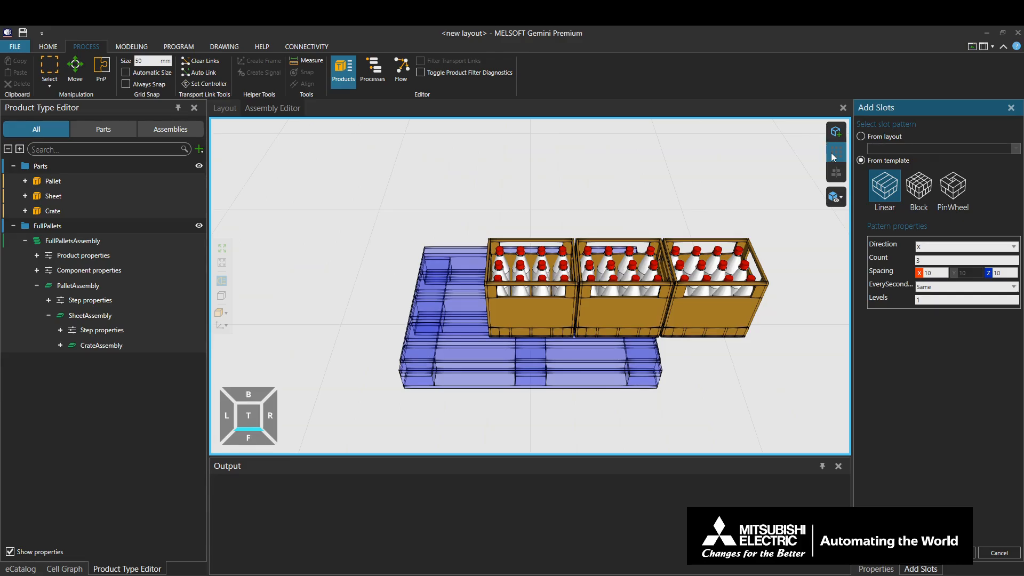
{"action": "left_click", "coordinate": [914, 193]}
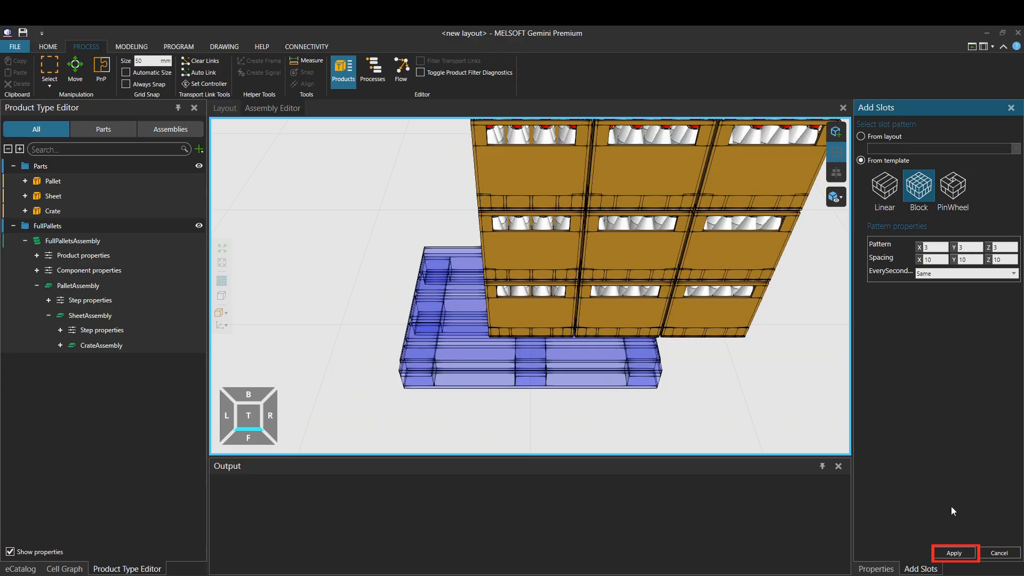
{"action": "left_click", "coordinate": [954, 553]}
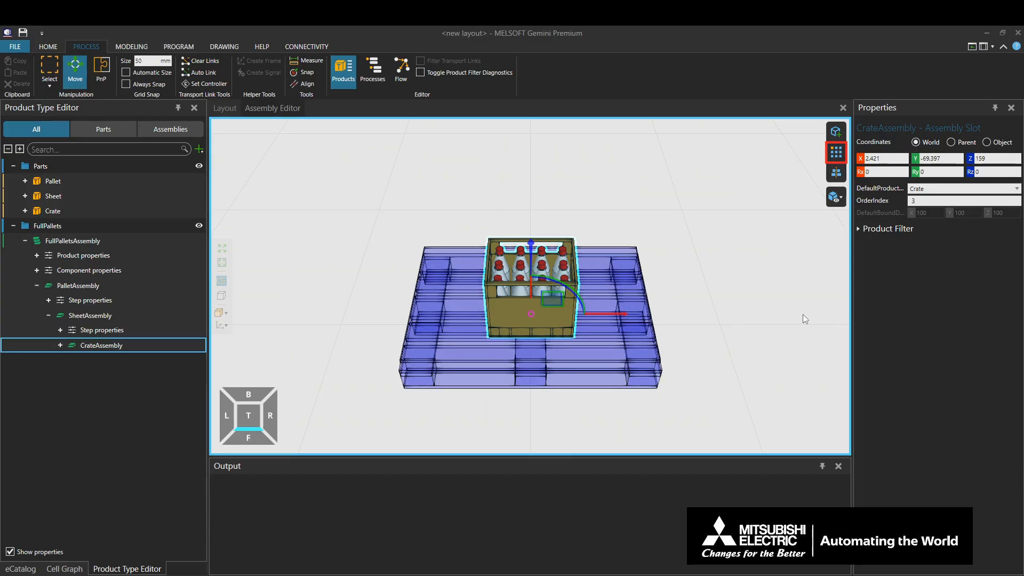
Add slots based on the selected crate slot using the Block template with a 2 × 2 × 2 pattern
{"action": "left_click", "coordinate": [836, 152]}
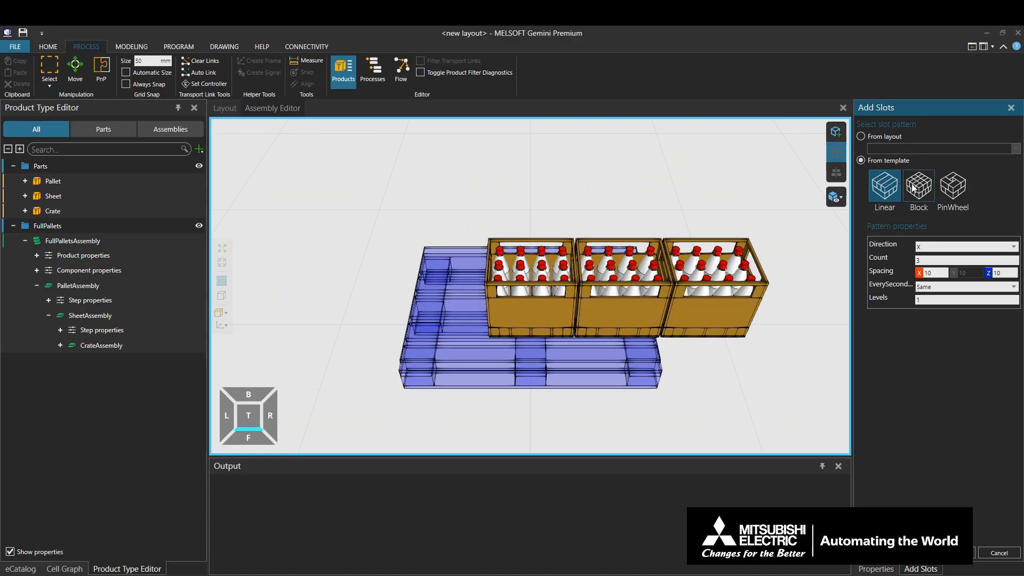
{"action": "left_click", "coordinate": [913, 188]}
{"action": "left_click", "coordinate": [921, 248]}
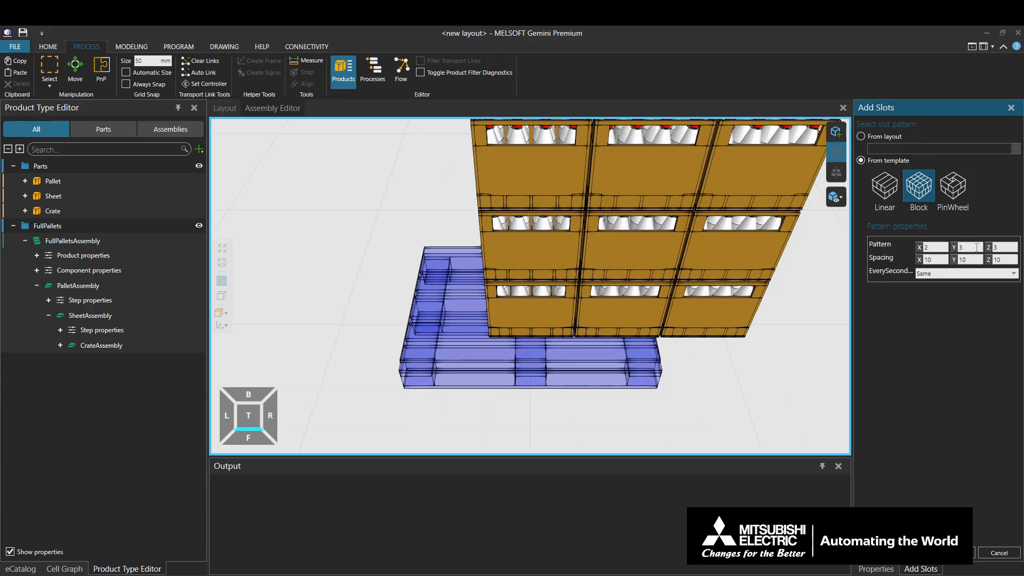
{"action": "left_click", "coordinate": [958, 247]}
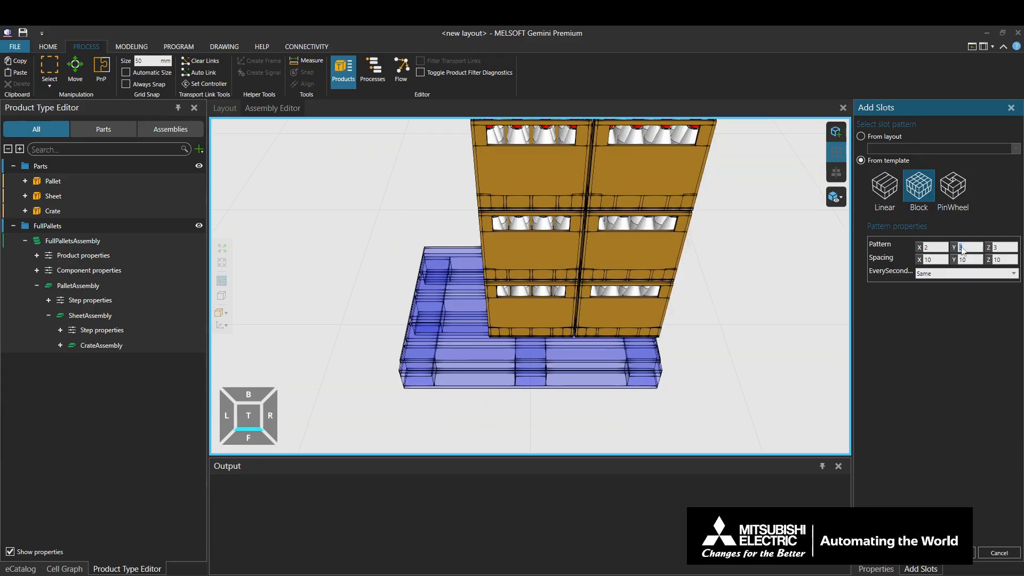
{"action": "left_click", "coordinate": [994, 248]}
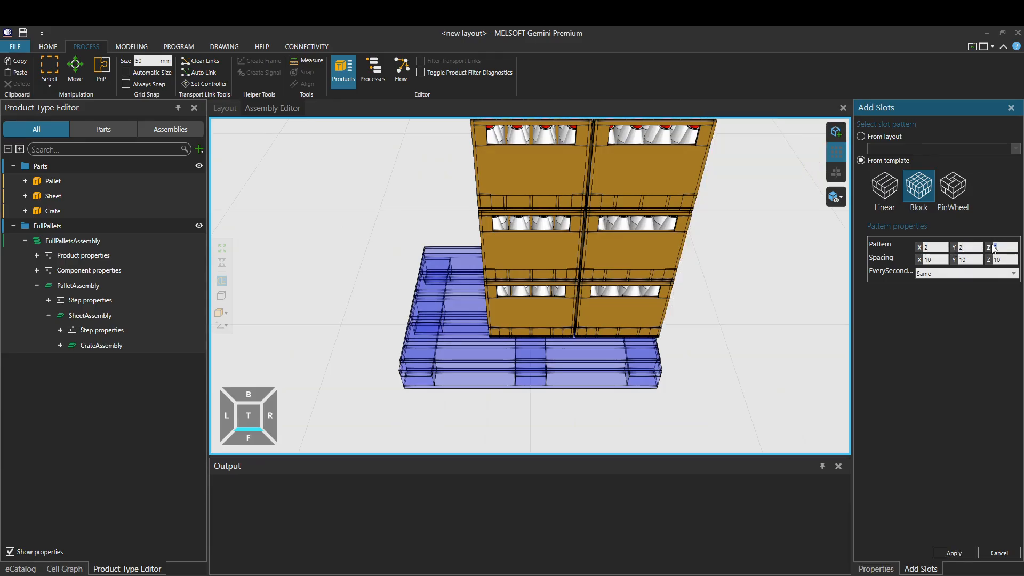
{"action": "left_click", "coordinate": [954, 551]}
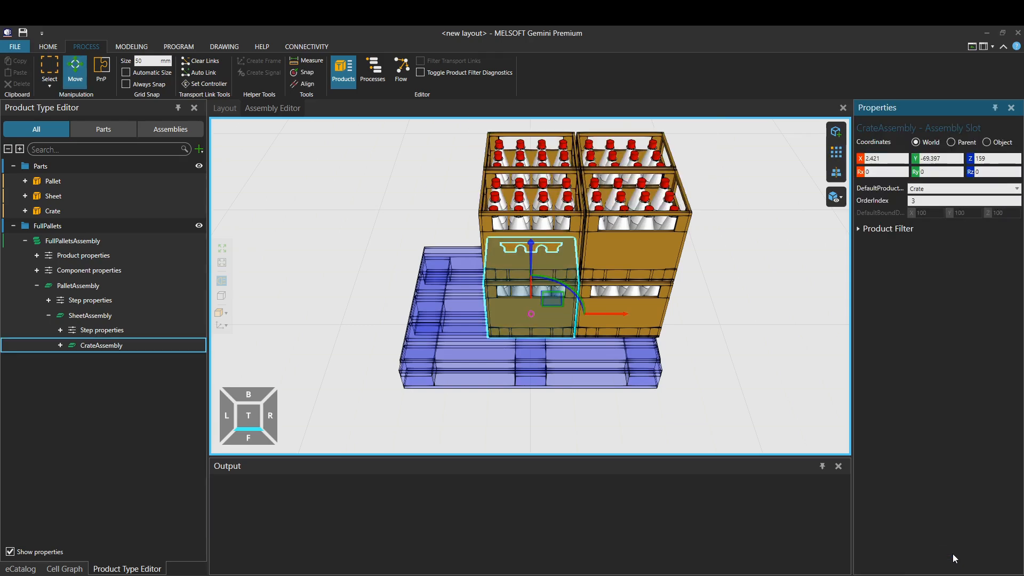
Select all the crate slots and move them horizontally over the pallet, to about X 213, Y 174
{"action": "left_click", "coordinate": [244, 422]}
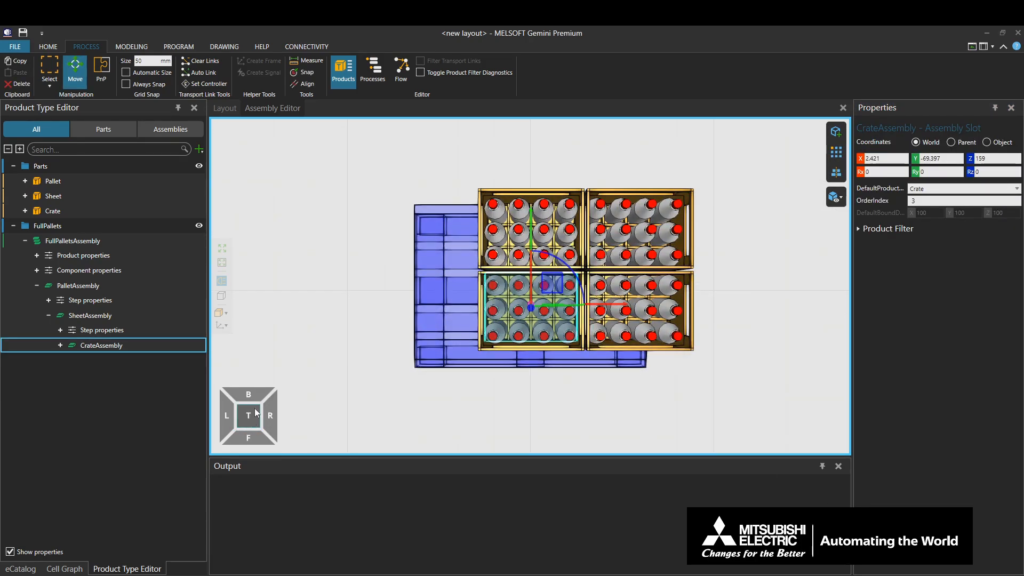
{"action": "left_click", "coordinate": [48, 67]}
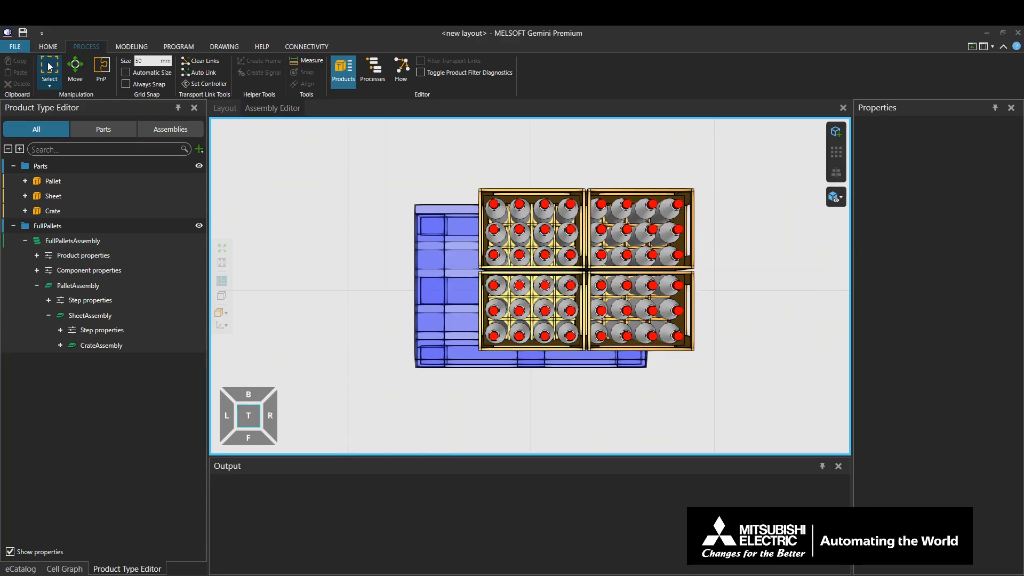
{"action": "left_click_drag", "start_coordinate": [474, 189], "coordinate": [726, 370]}
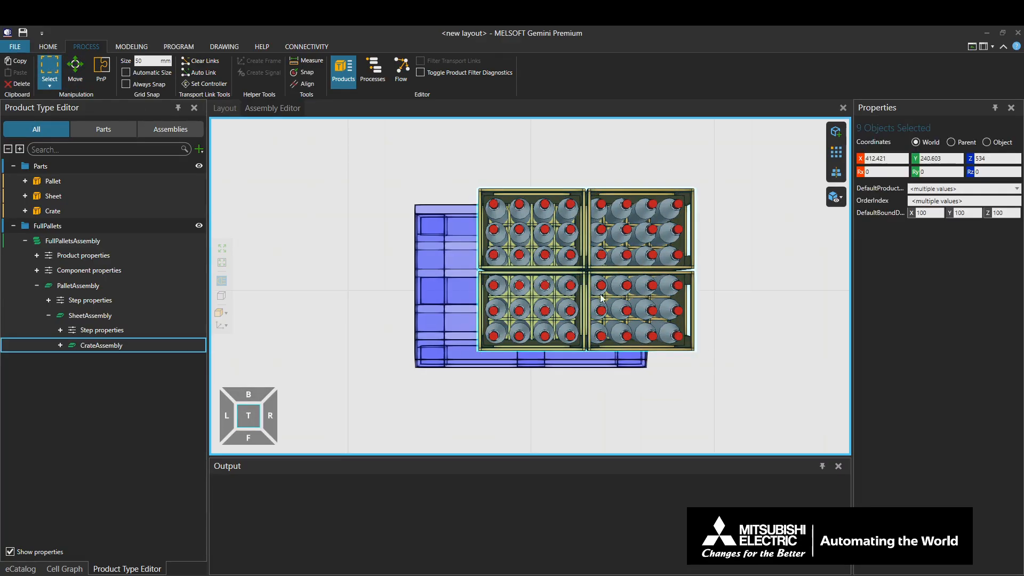
{"action": "left_click", "coordinate": [75, 66]}
{"action": "left_click_drag", "start_coordinate": [640, 224], "coordinate": [599, 236]}
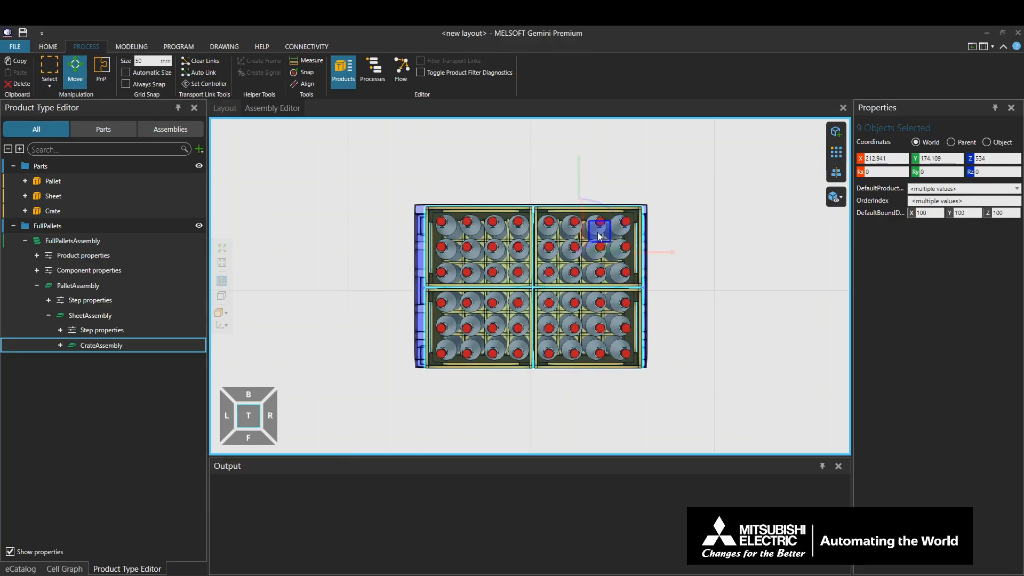
{"action": "right_click_drag", "start_coordinate": [598, 297], "coordinate": [594, 284]}
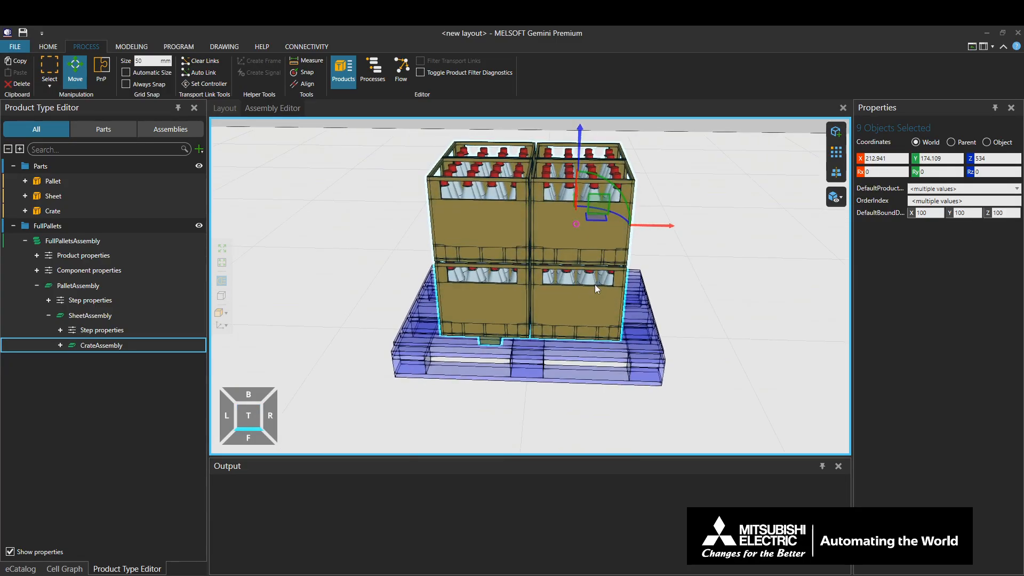
{"action": "left_click", "coordinate": [722, 316]}
{"action": "left_click", "coordinate": [262, 434]}
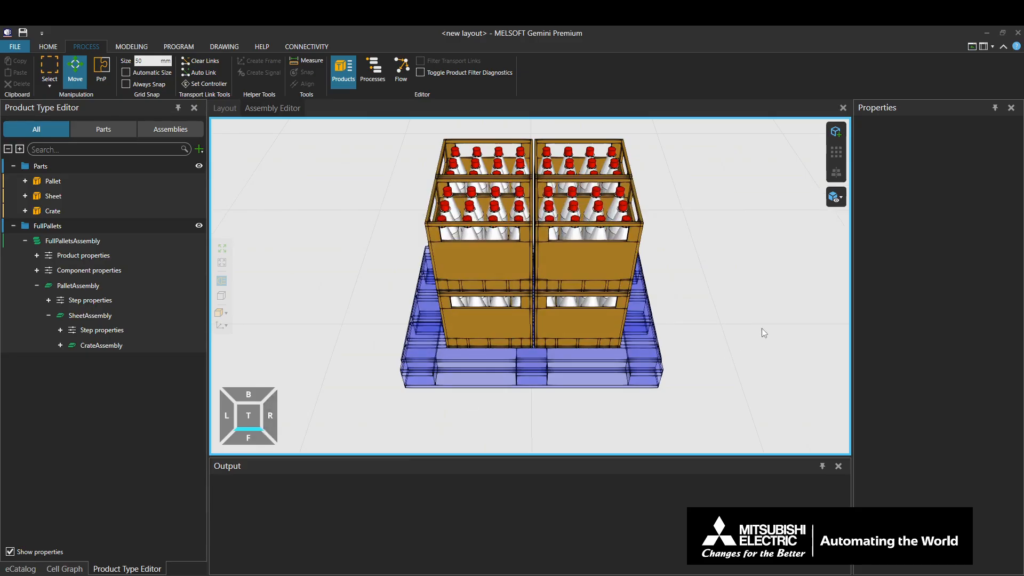
Close the Assembly Editor and place the Visual Components Conveyor from the Conveyors models behind the pallet in the layout
{"action": "left_click", "coordinate": [842, 109]}
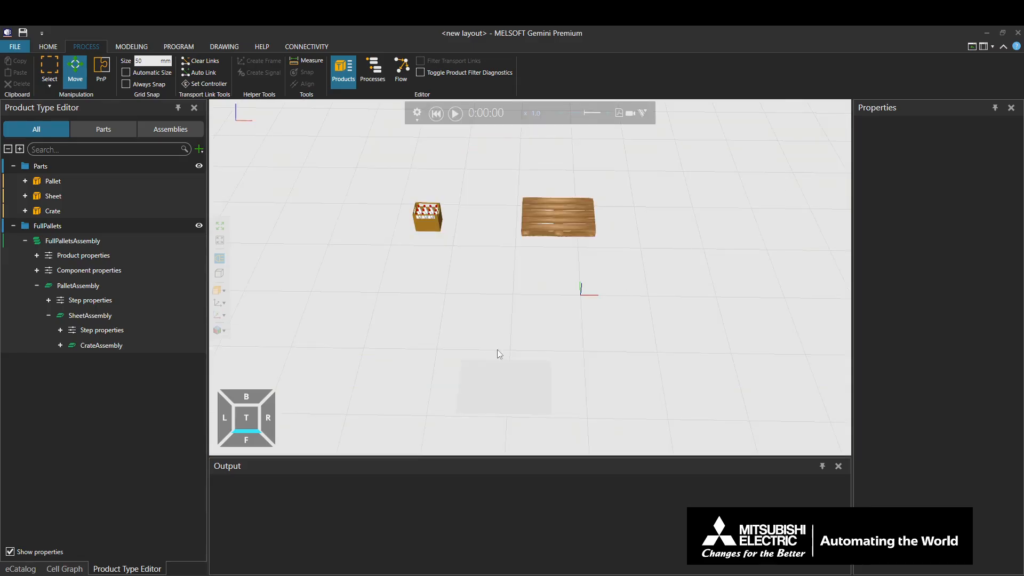
{"action": "left_click", "coordinate": [21, 569]}
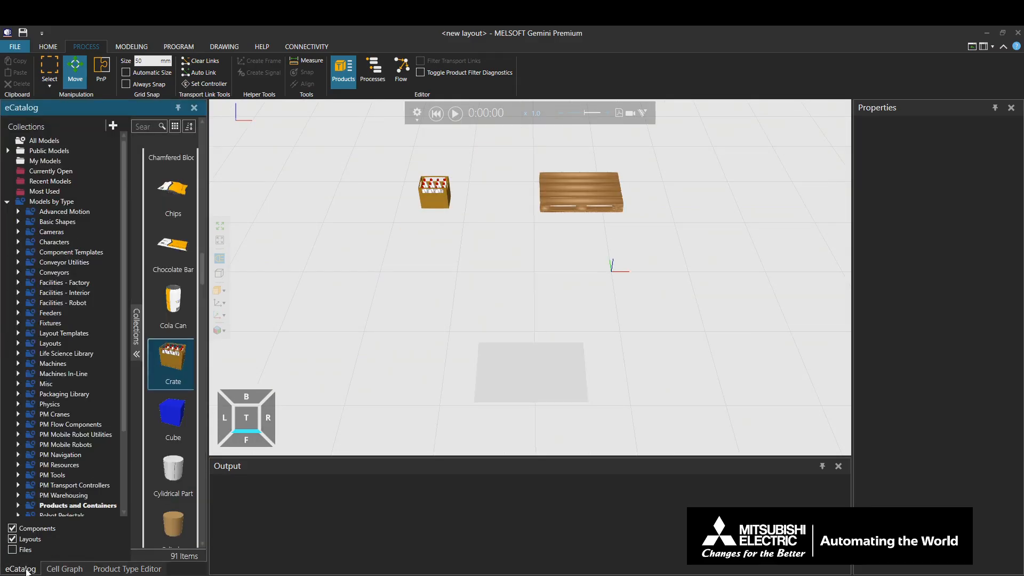
{"action": "left_click", "coordinate": [59, 273]}
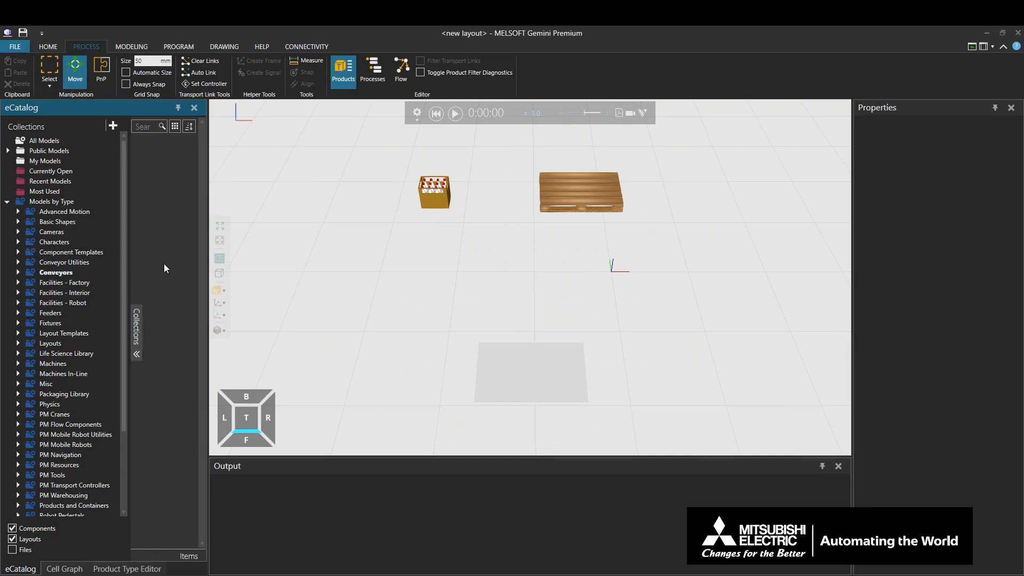
{"action": "scroll", "coordinate": [164, 264], "scroll_direction": "down", "scroll_amount": 15}
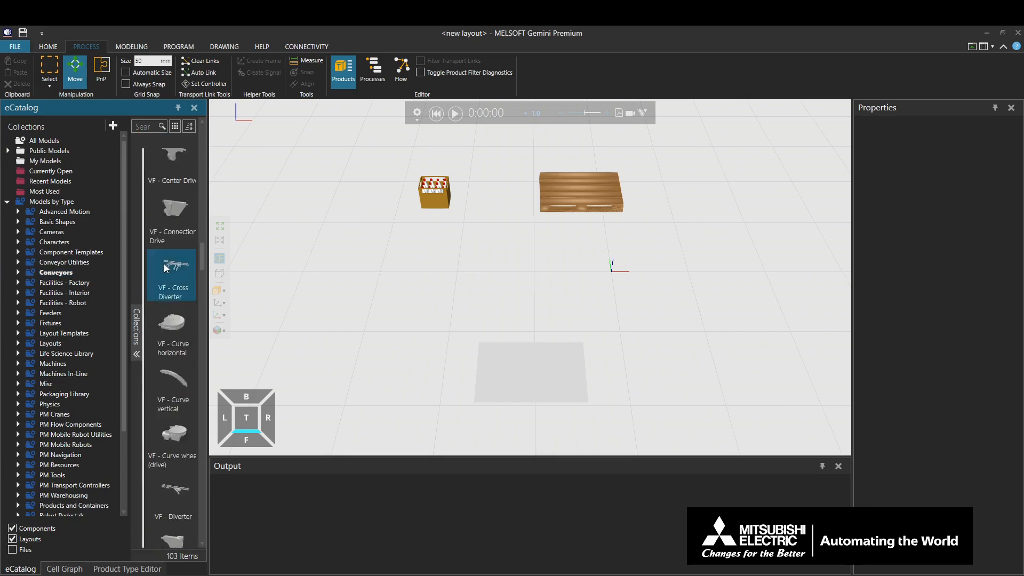
{"action": "scroll", "coordinate": [164, 264], "scroll_direction": "down", "scroll_amount": 15}
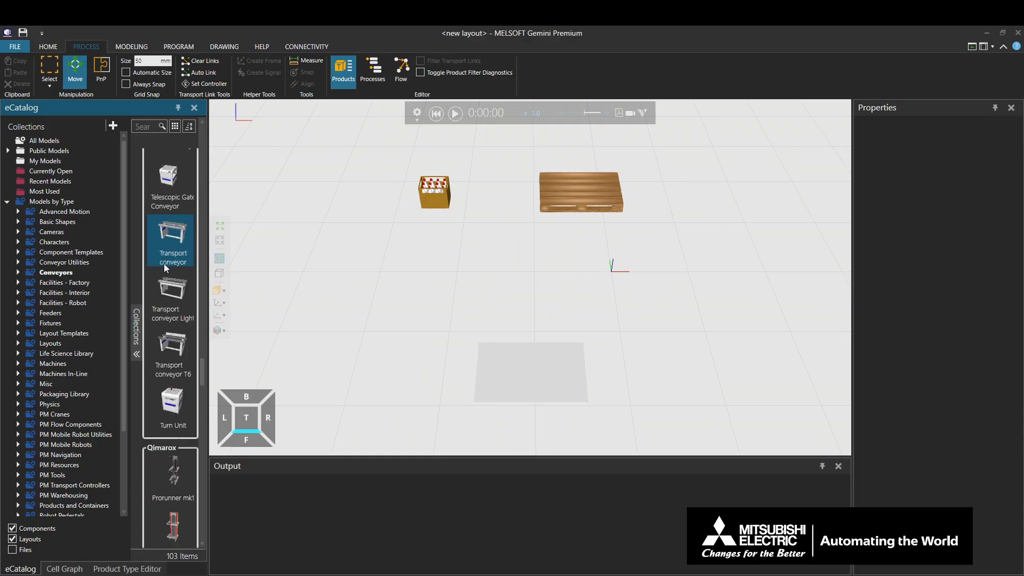
{"action": "scroll", "coordinate": [164, 263], "scroll_direction": "down", "scroll_amount": 3}
{"action": "left_click_drag", "start_coordinate": [167, 295], "coordinate": [538, 246]}
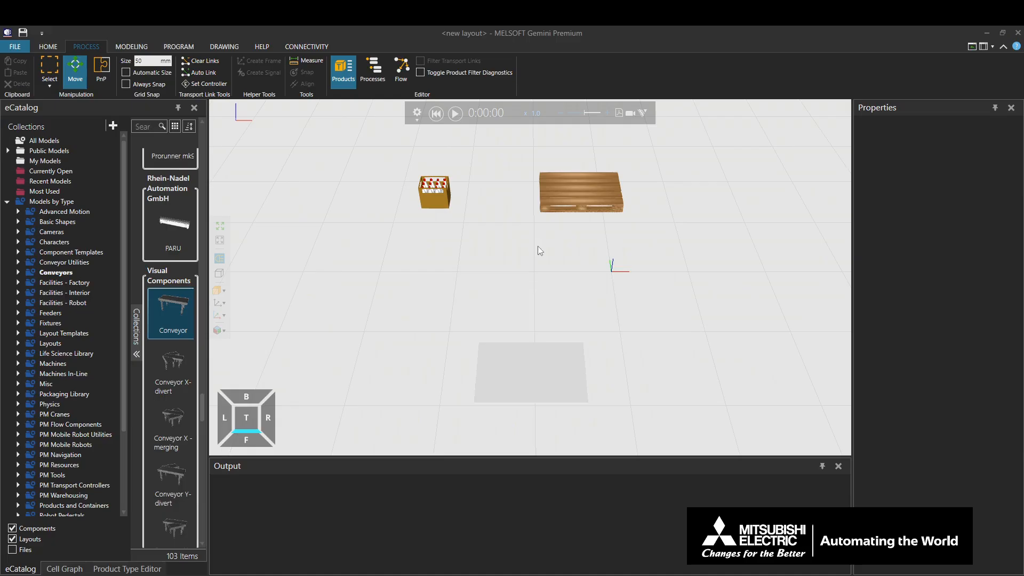
{"action": "middle_click_drag", "start_coordinate": [531, 229], "coordinate": [534, 365]}
{"action": "middle_click_drag", "start_coordinate": [528, 302], "coordinate": [530, 309]}
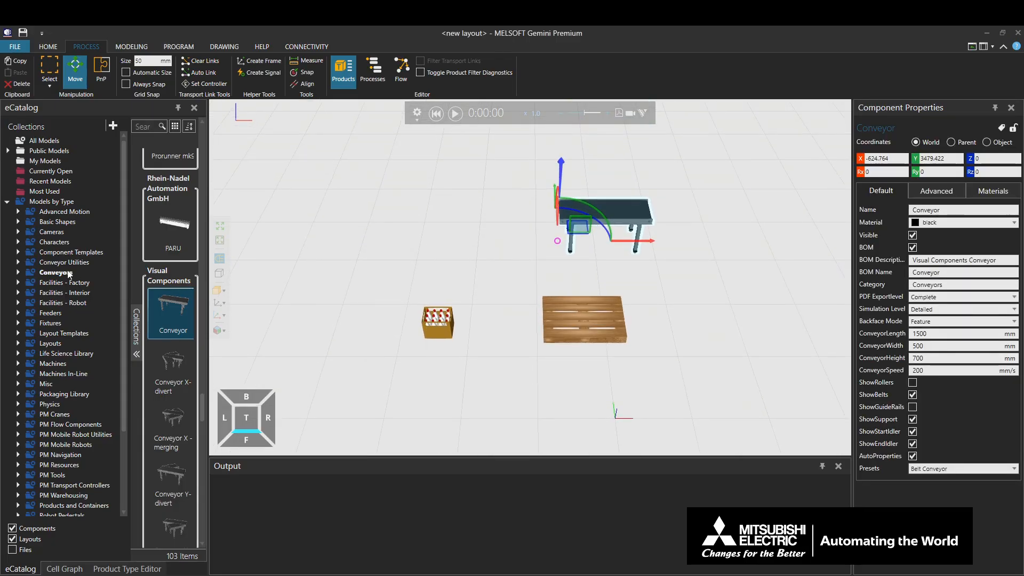
Add a Feeder from the PM Flow Components models and attach it to the conveyor's start with PnP
{"action": "left_click", "coordinate": [84, 424]}
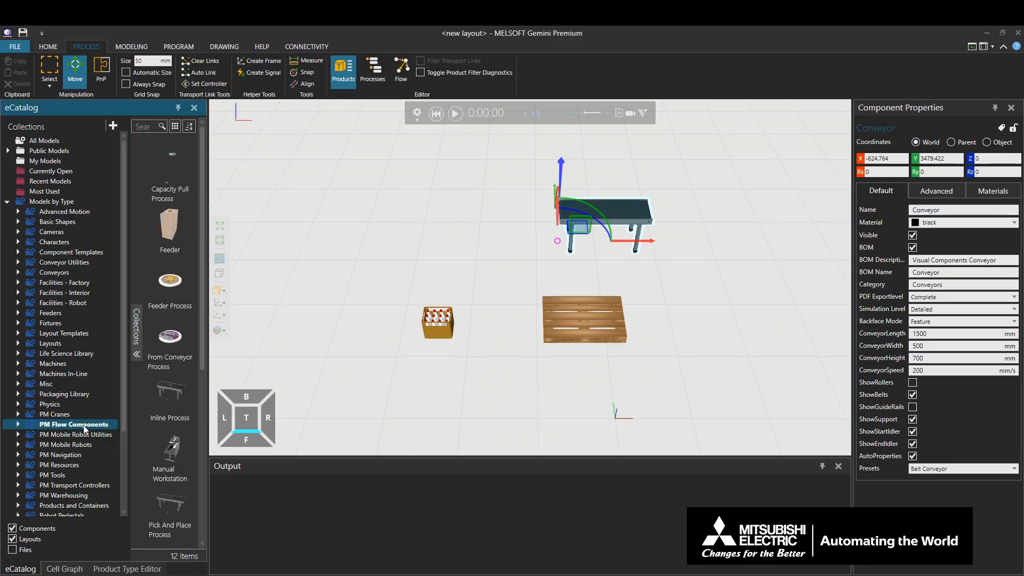
{"action": "left_click_drag", "start_coordinate": [169, 229], "coordinate": [477, 223]}
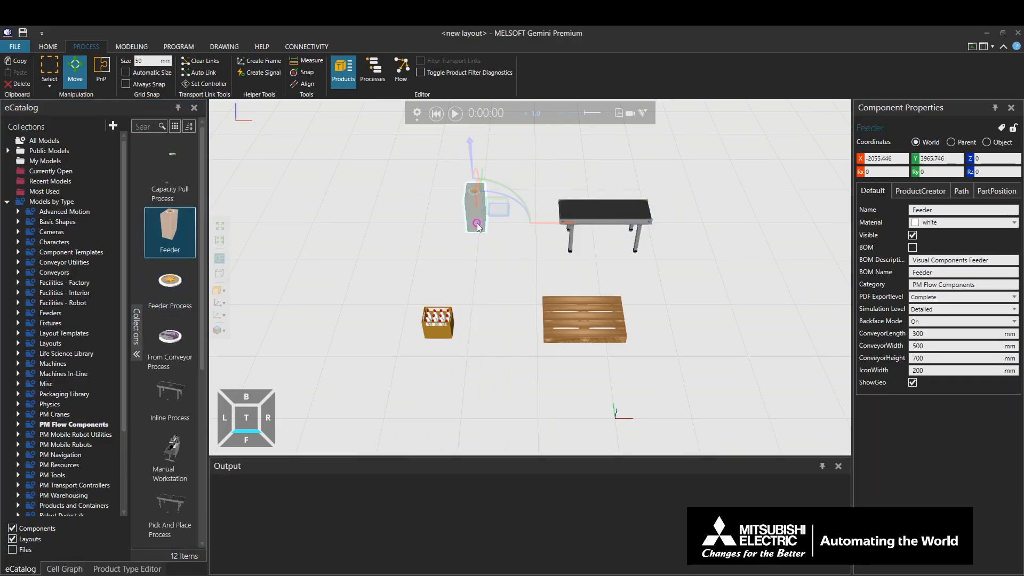
{"action": "middle_click_drag", "start_coordinate": [490, 250], "coordinate": [446, 302]}
{"action": "scroll", "coordinate": [572, 315], "scroll_direction": "up", "scroll_amount": 3}
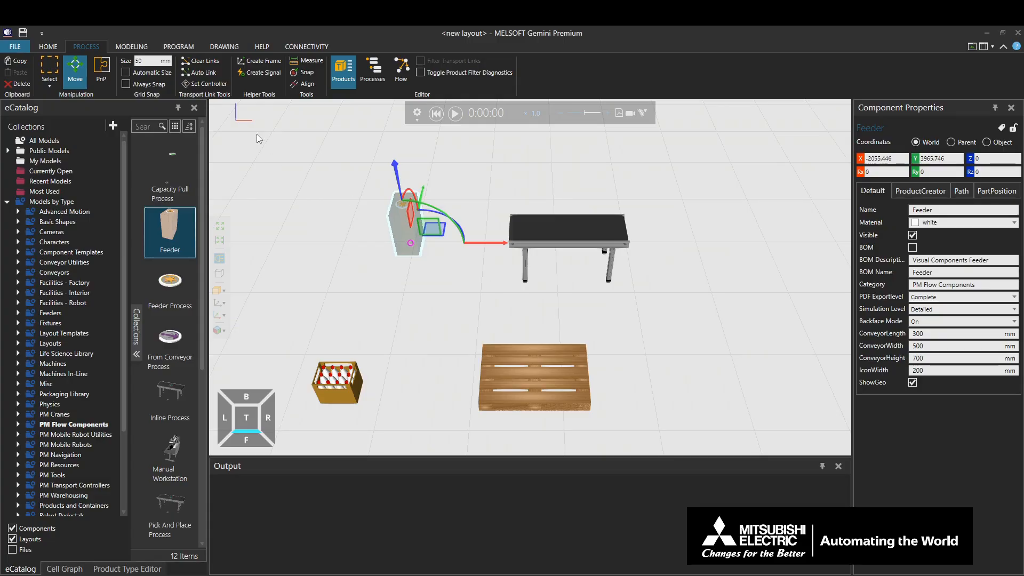
{"action": "left_click", "coordinate": [94, 72]}
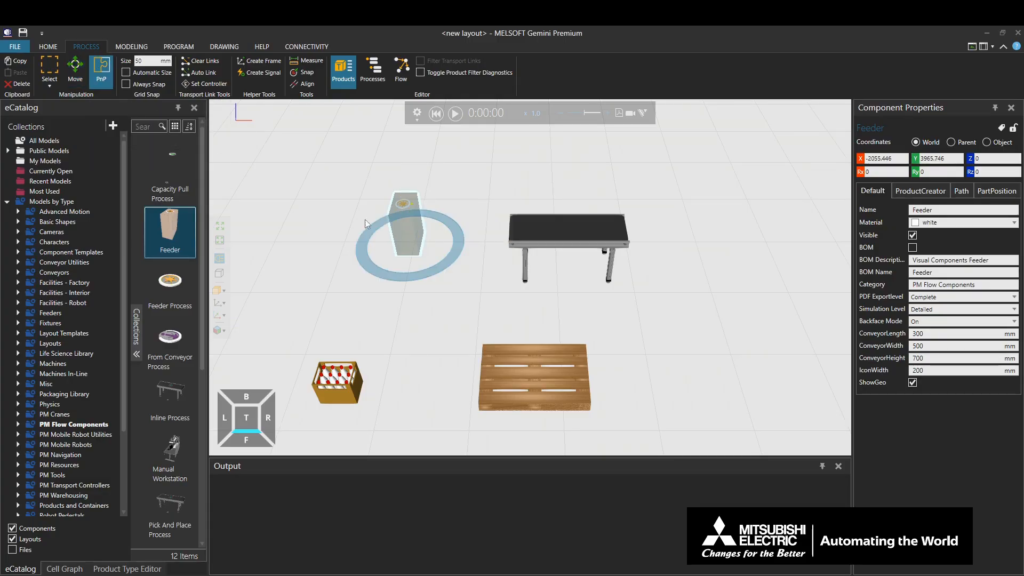
{"action": "left_click_drag", "start_coordinate": [428, 247], "coordinate": [518, 273]}
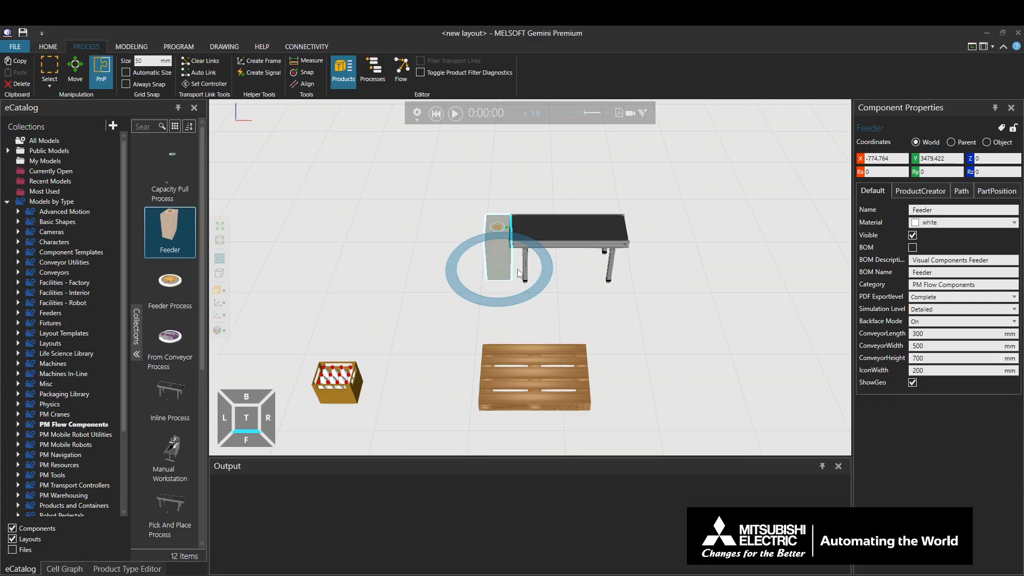
Set the feeder's product creator part to FullPalletsAssembly and run the simulation to view the pallets on the conveyor
{"action": "left_click", "coordinate": [923, 198]}
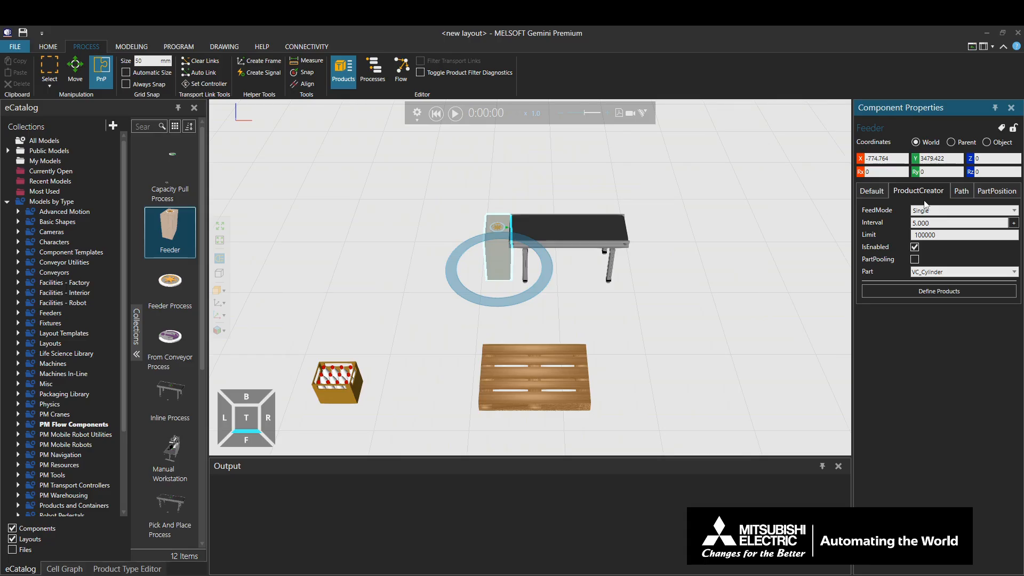
{"action": "left_click", "coordinate": [952, 272]}
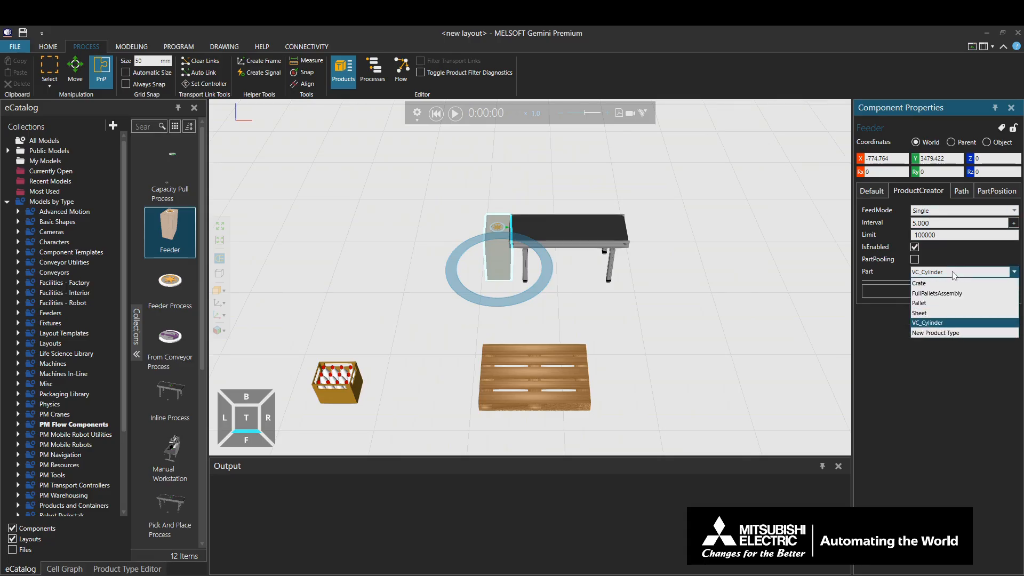
{"action": "left_click", "coordinate": [955, 293]}
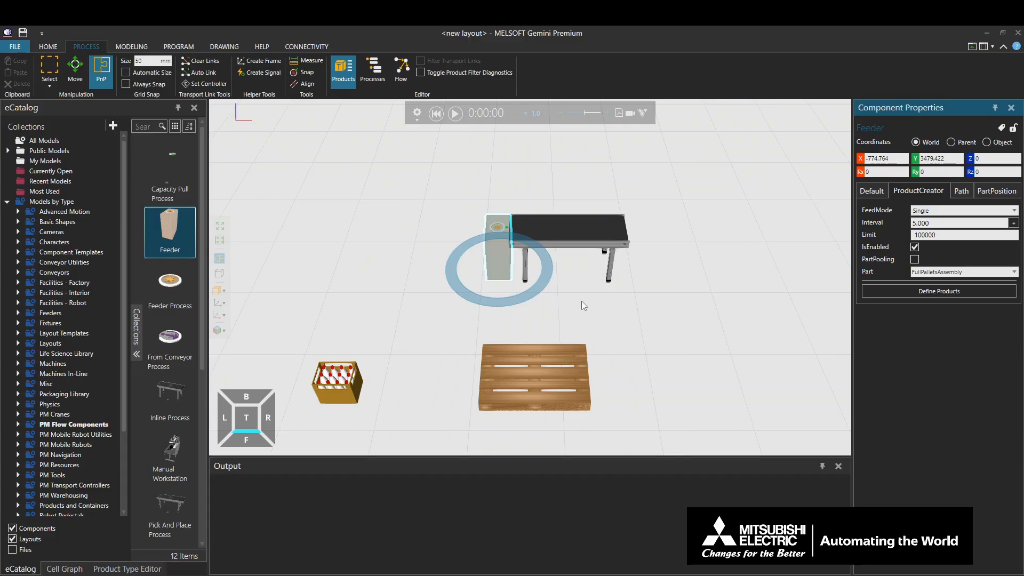
{"action": "left_click", "coordinate": [454, 113]}
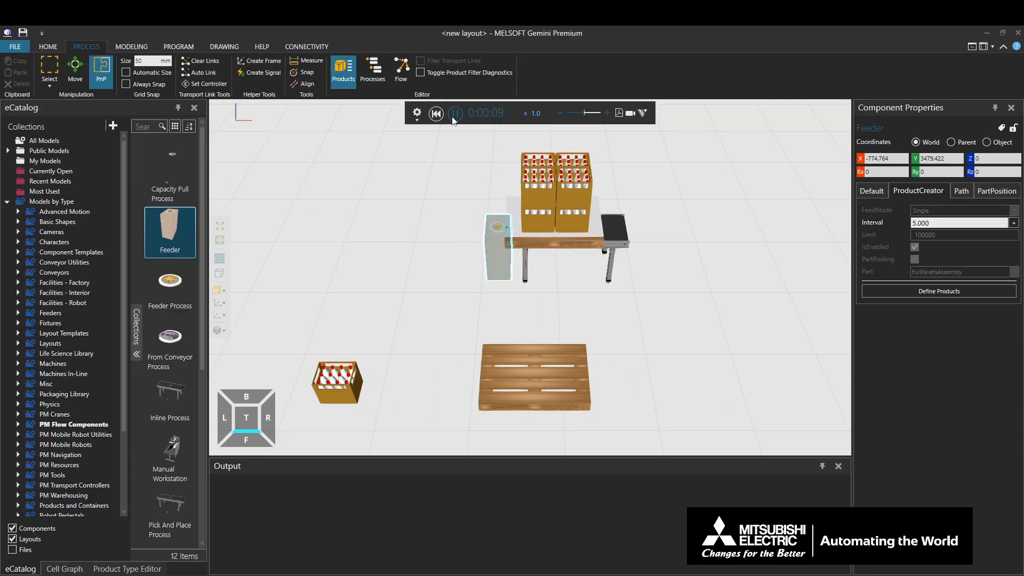
{"action": "right_click_drag", "start_coordinate": [736, 258], "coordinate": [734, 245]}
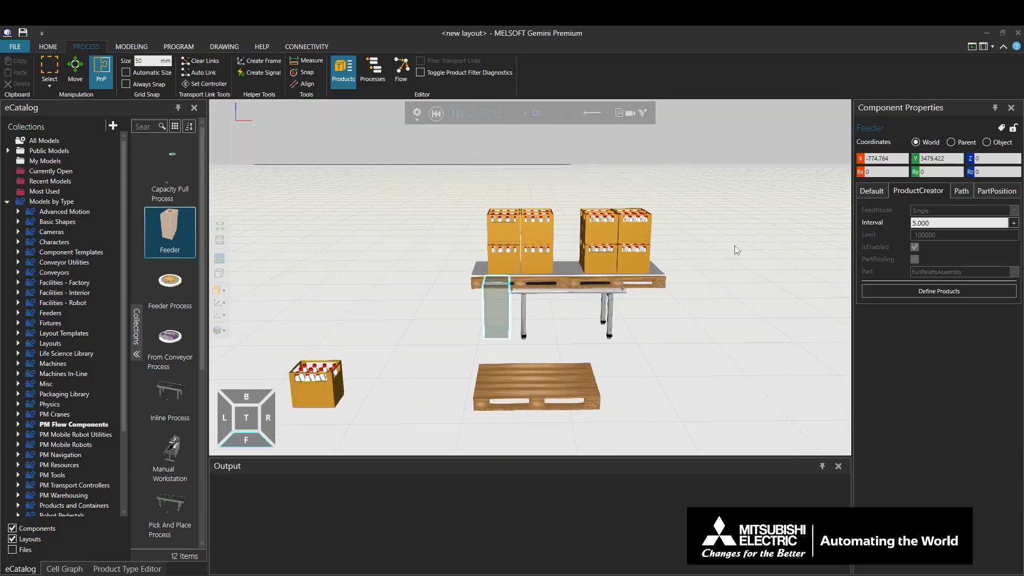